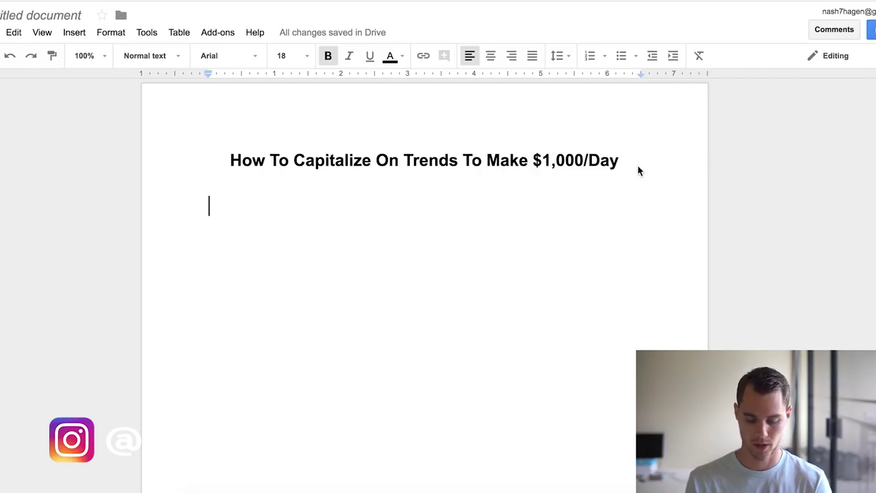
# Step: Start a numbered list with 'Identify the trend' and 'Identify some tshirt designs that we can sell', opening item 3
pyautogui.hotkey('ctrl', 'shift', '7')
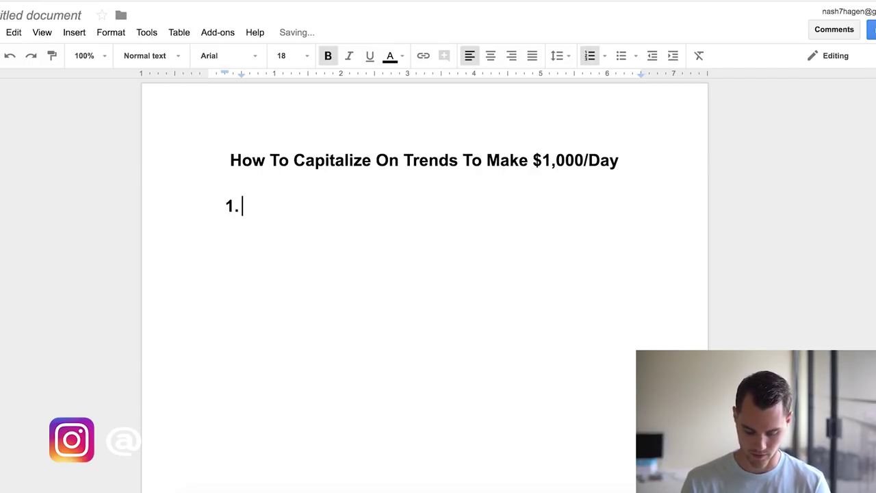
pyautogui.write('Identify the trend')
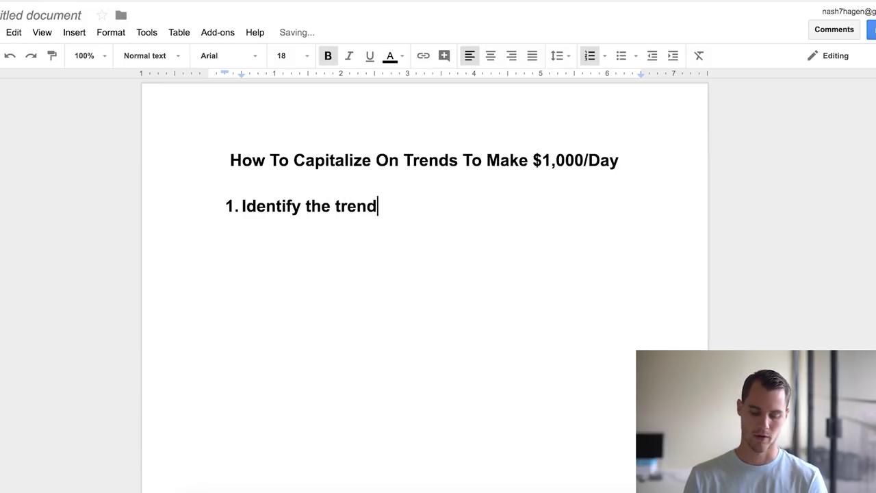
pyautogui.press('Return')
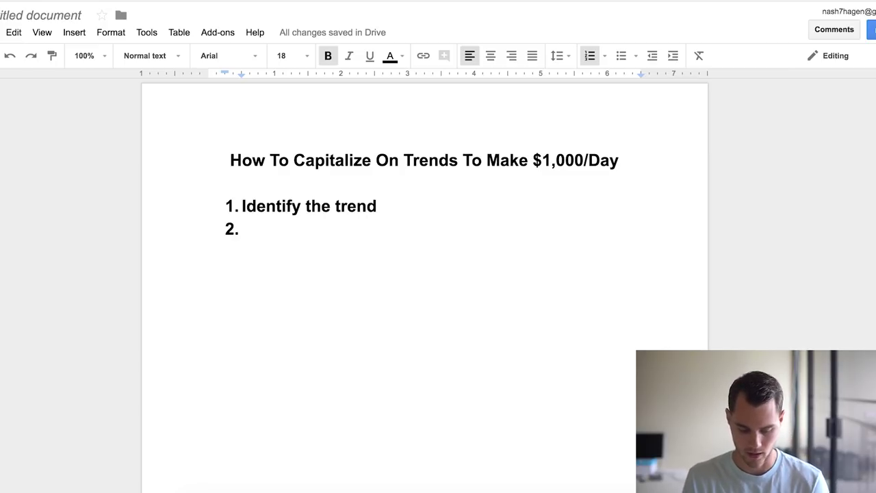
pyautogui.write('Id')
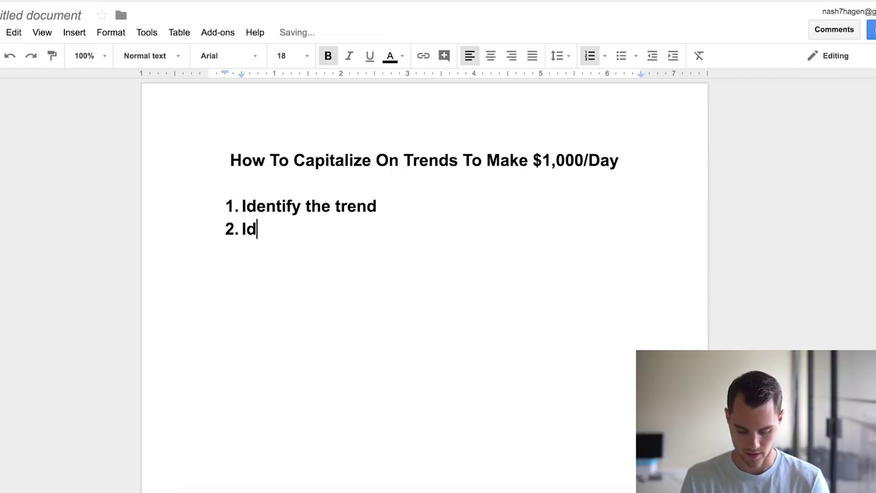
pyautogui.write('entify some t')
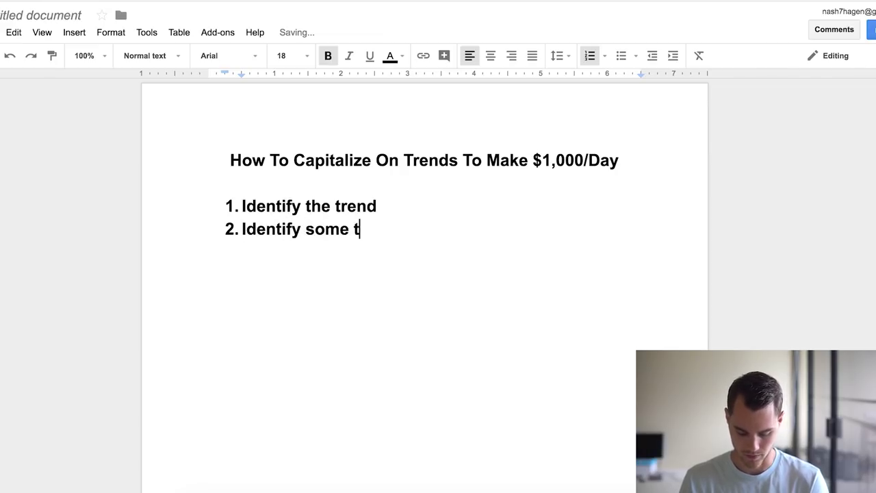
pyautogui.write('shirt desi')
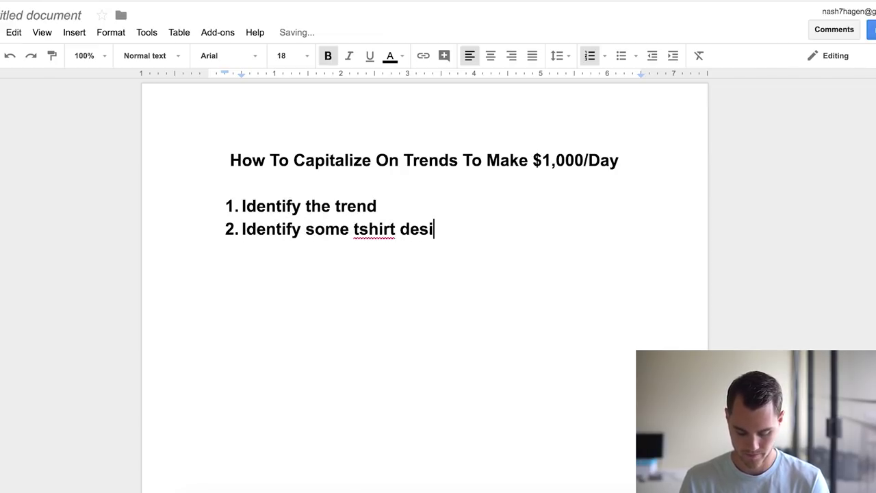
pyautogui.write('gns that we can see')
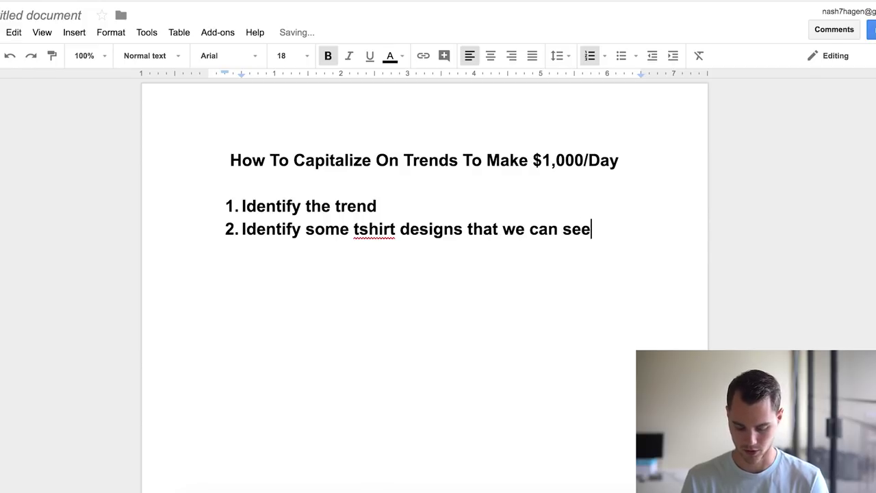
pyautogui.press('BackSpace')
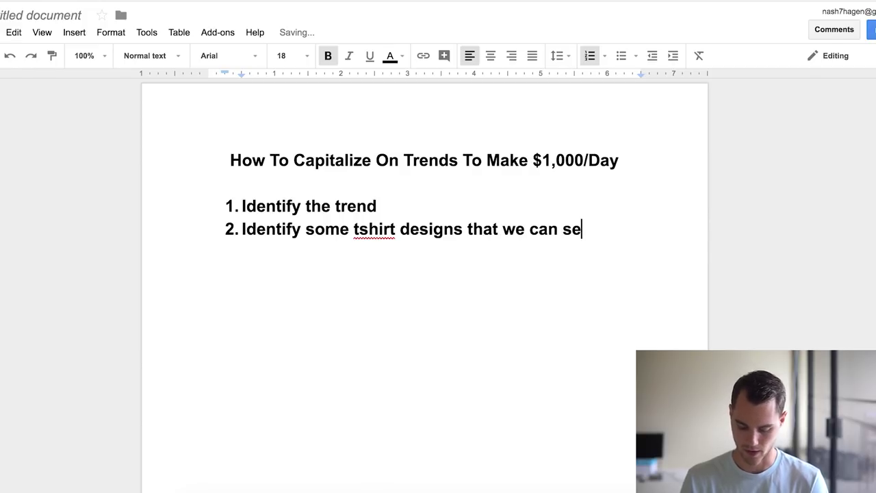
pyautogui.write('ll')
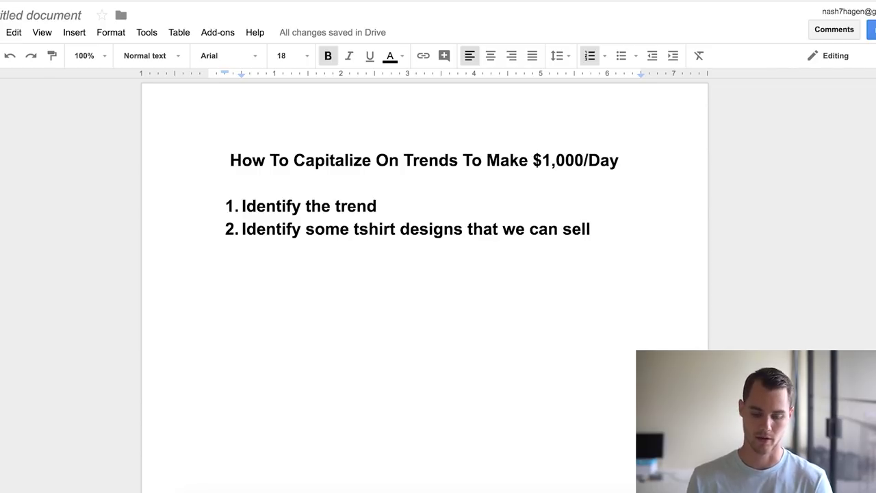
pyautogui.press('Return')
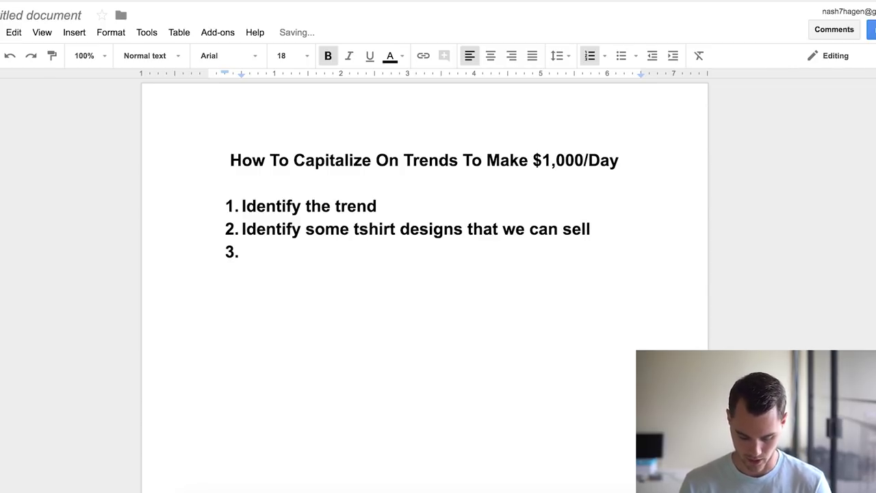
# Step: Add item 3 'Marketing to the perfectly targeted audience', fixing the 'Marketin' and 'targetted' typos
pyautogui.write('Marketin')
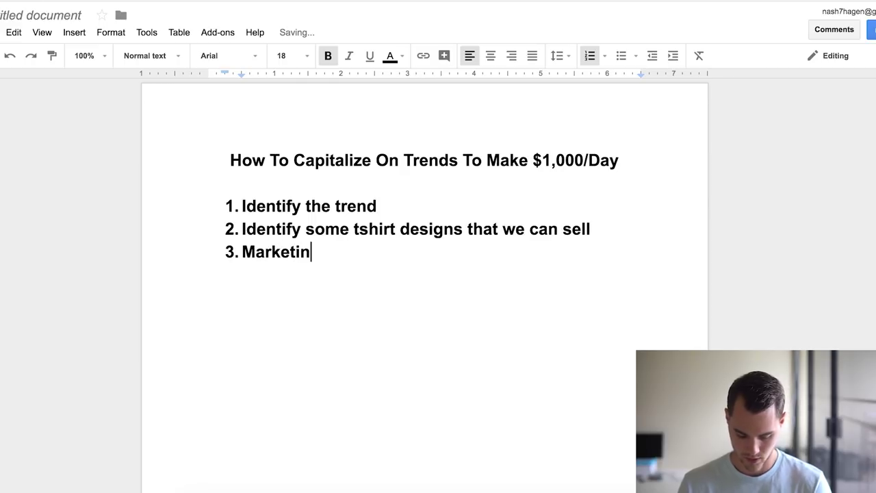
pyautogui.write(' to the perfe')
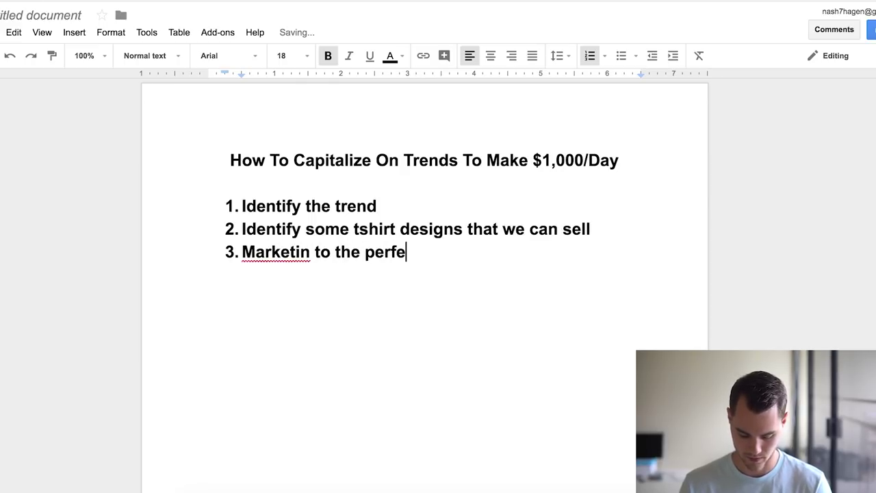
pyautogui.write('ctly ')
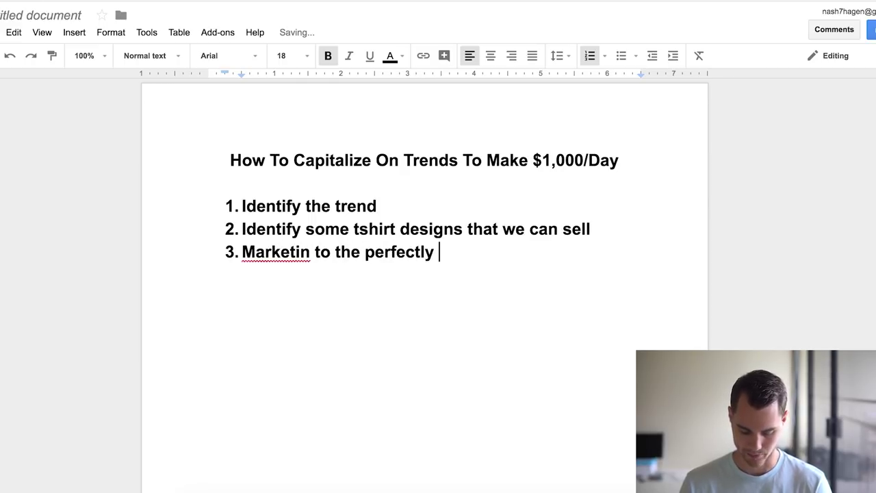
pyautogui.write('t')
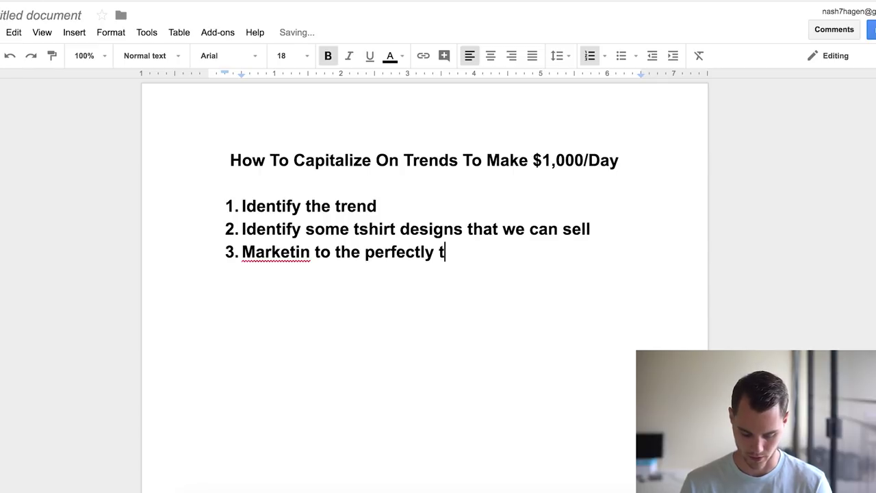
pyautogui.write('argetted audience')
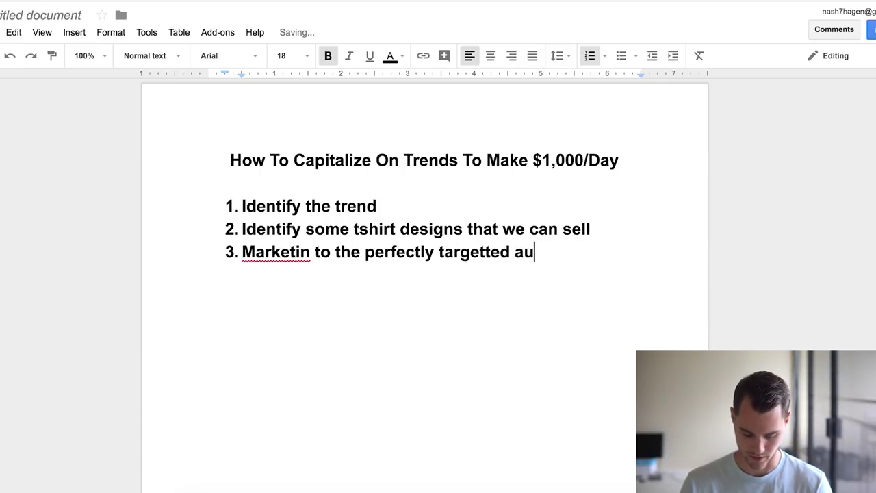
pyautogui.click(310, 253)
pyautogui.write('g')
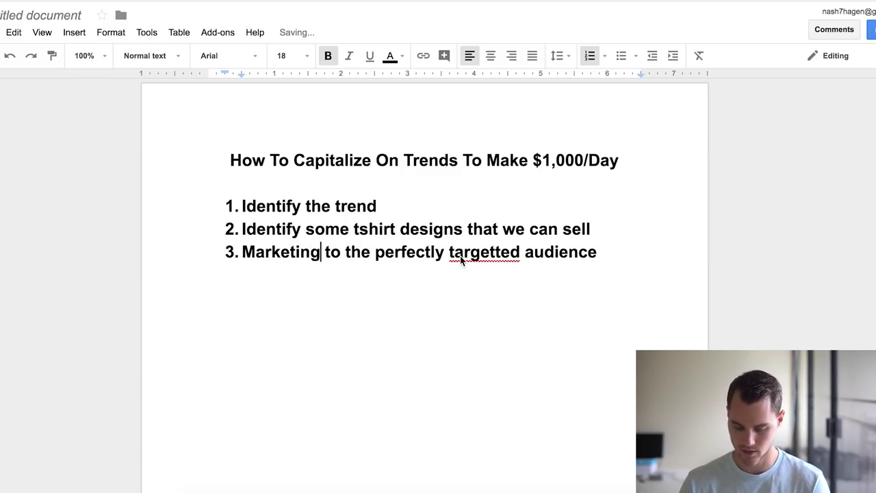
pyautogui.rightClick(459, 258)
pyautogui.click(524, 145)
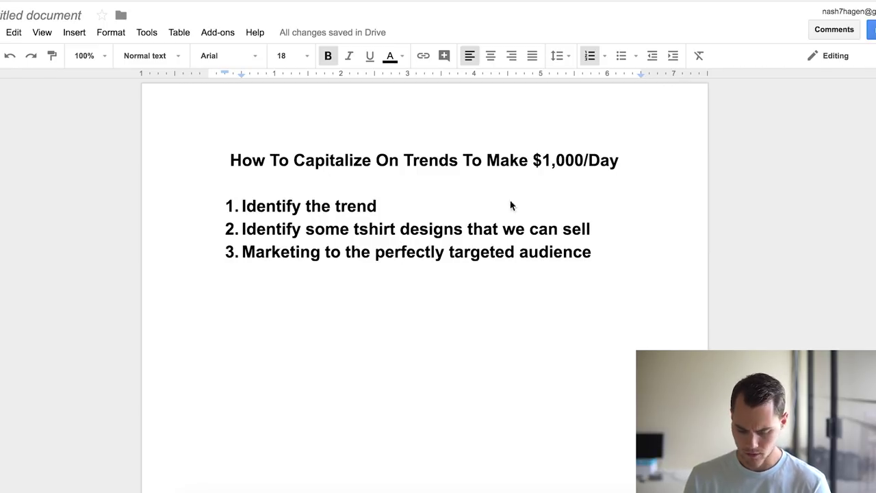
pyautogui.click(240, 3)
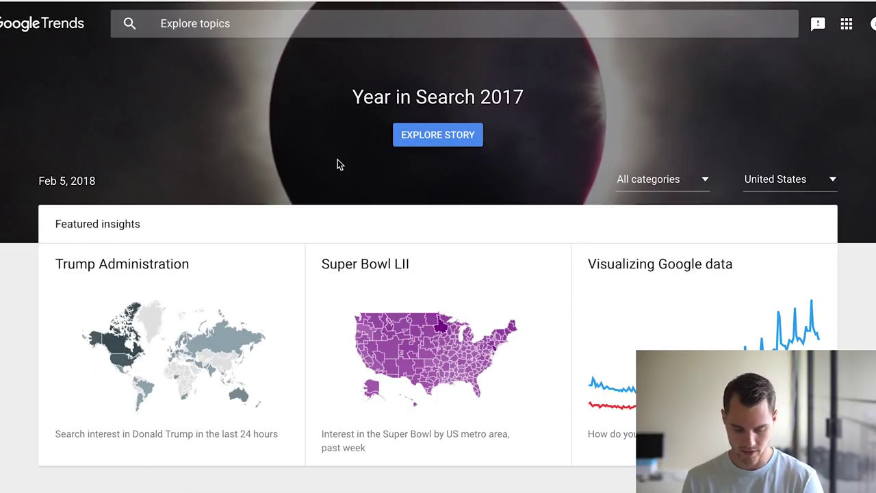
pyautogui.scroll(-1, 337, 164)
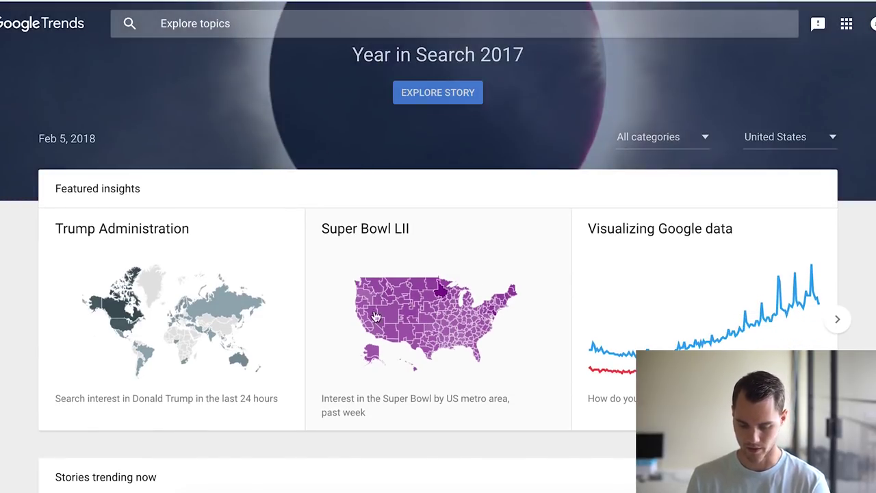
pyautogui.scroll(-5, 382, 320)
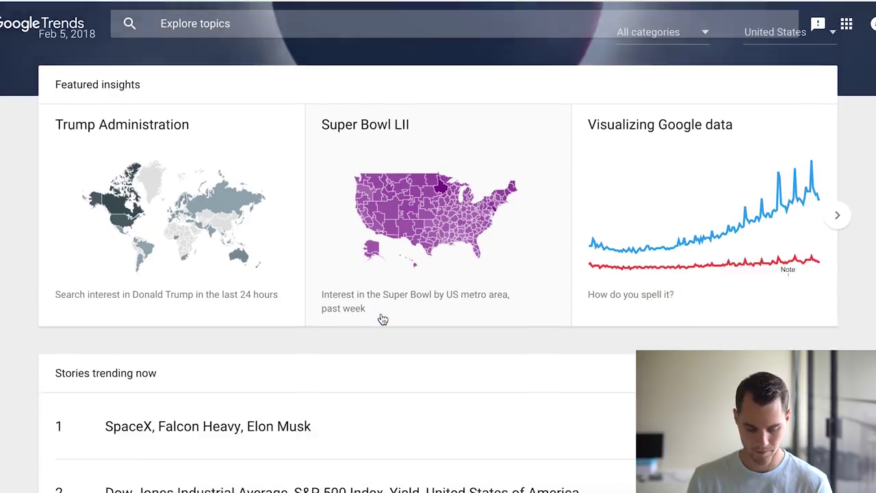
pyautogui.scroll(-1, 382, 320)
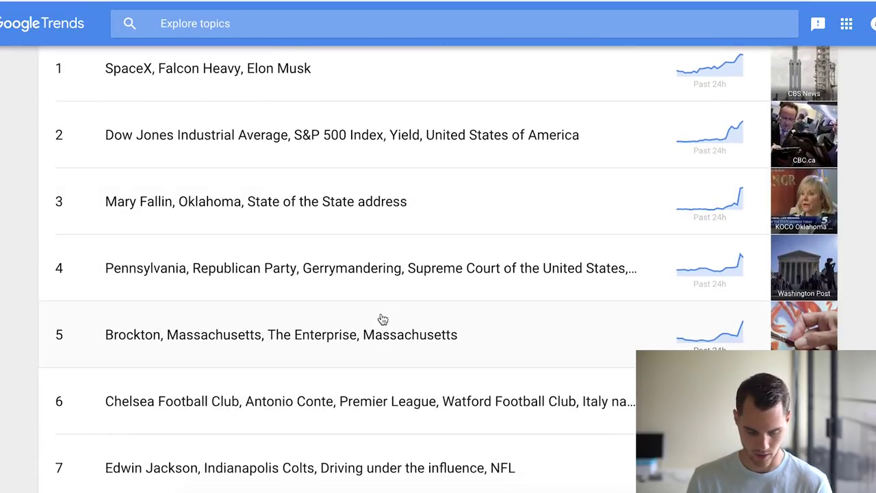
pyautogui.scroll(-2, 290, 234)
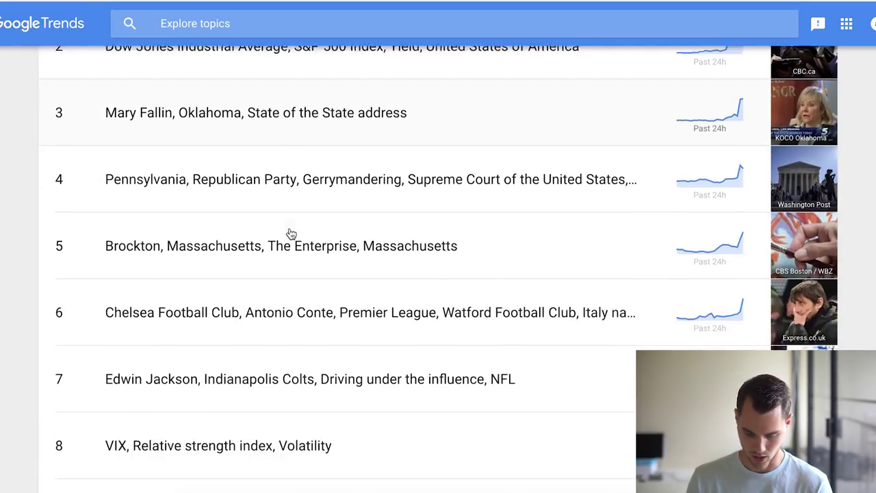
pyautogui.scroll(-2, 289, 233)
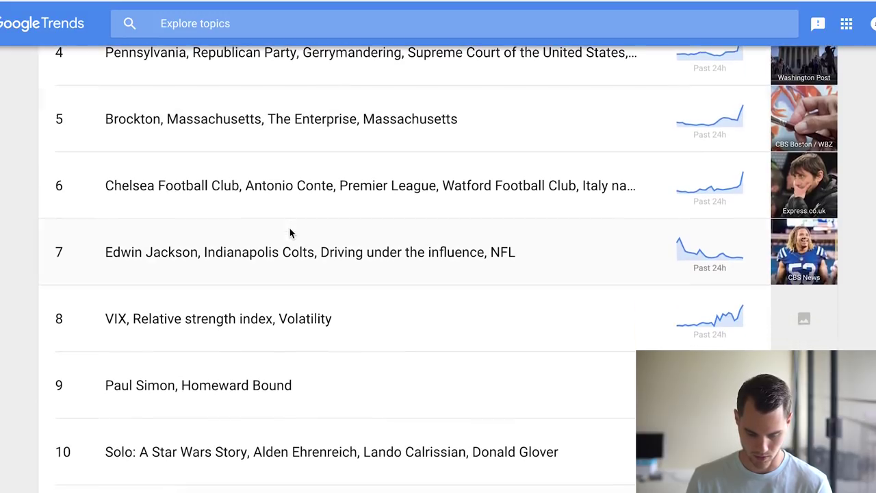
pyautogui.scroll(-3, 335, 255)
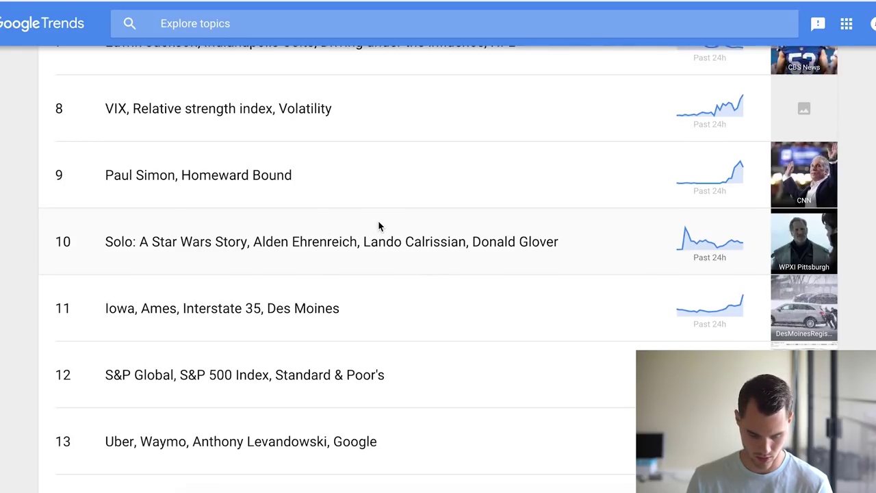
pyautogui.scroll(-2, 378, 227)
pyautogui.scroll(-1, 379, 226)
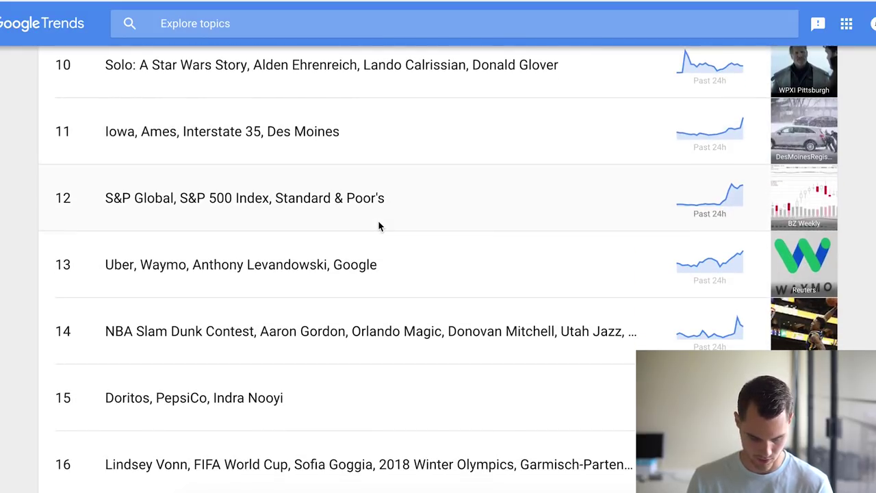
pyautogui.scroll(-1, 378, 226)
pyautogui.scroll(-1, 360, 232)
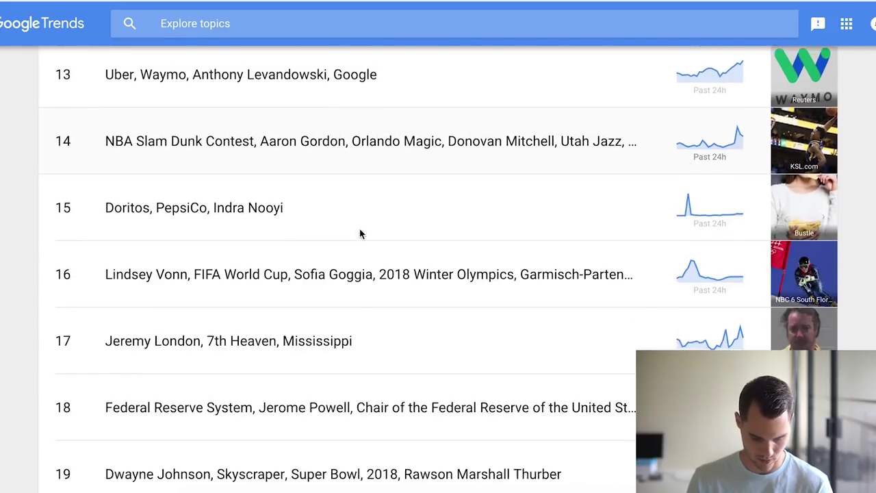
pyautogui.scroll(-1, 361, 233)
pyautogui.scroll(-1, 359, 228)
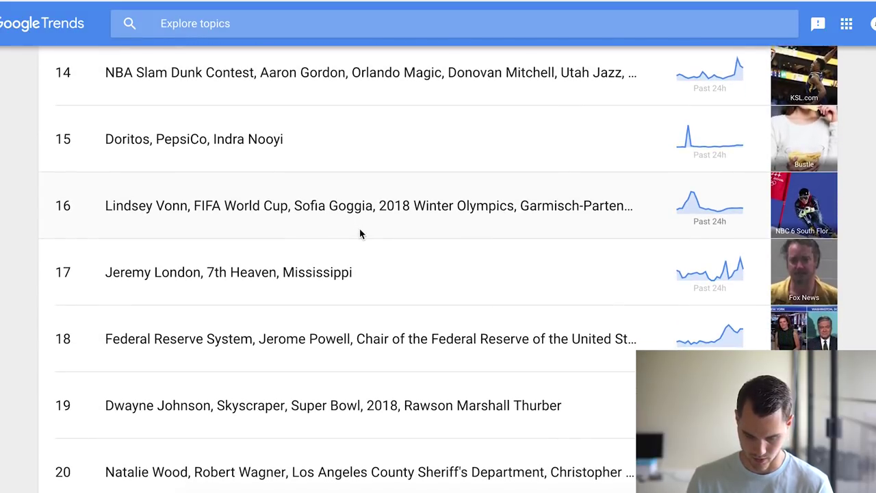
pyautogui.scroll(-3, 359, 234)
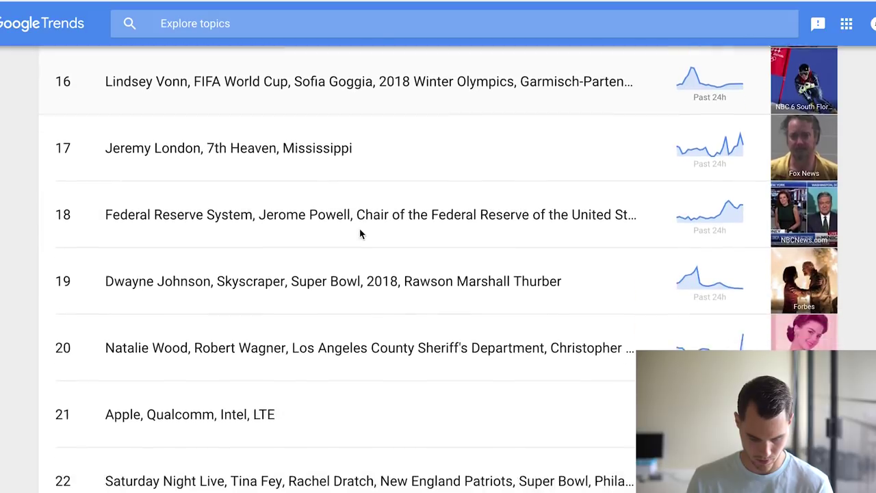
pyautogui.scroll(-3, 359, 234)
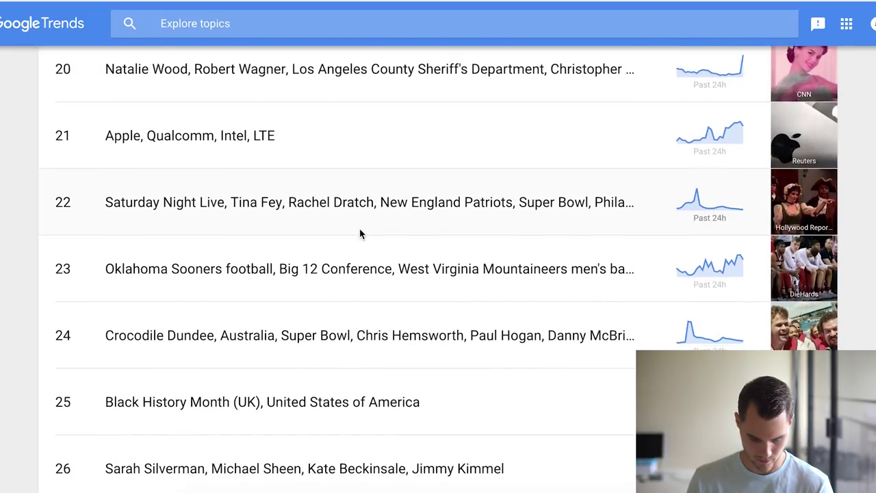
pyautogui.scroll(-1, 360, 234)
pyautogui.scroll(-4, 360, 234)
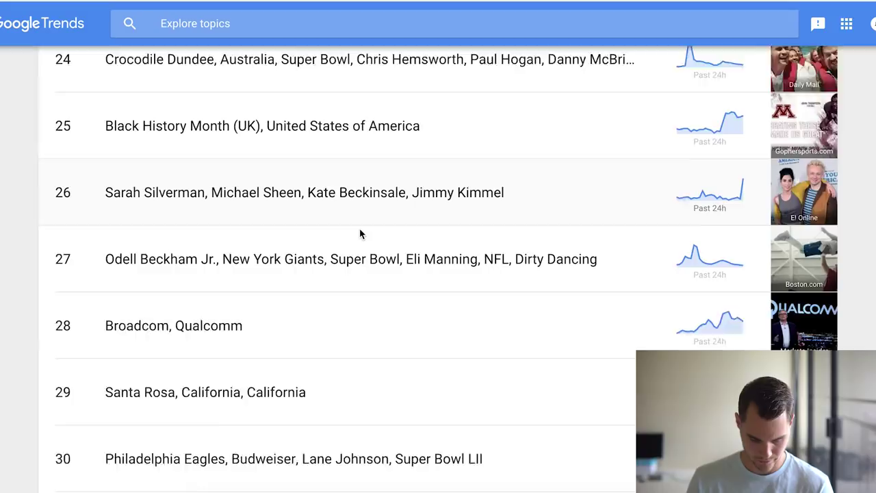
pyautogui.scroll(-2, 361, 234)
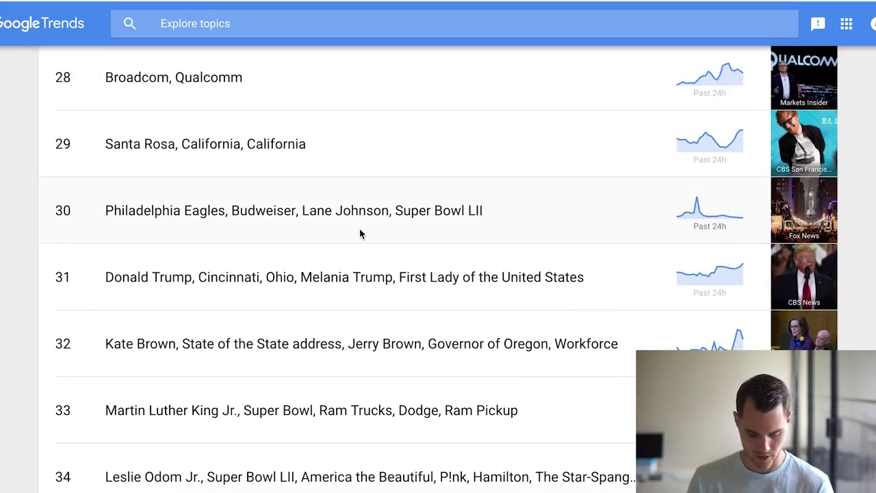
pyautogui.scroll(-3, 360, 234)
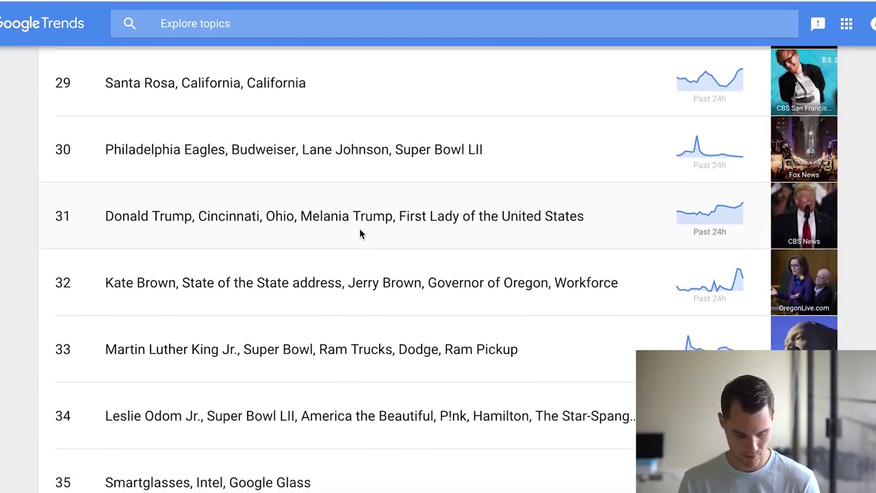
pyautogui.scroll(-4, 361, 234)
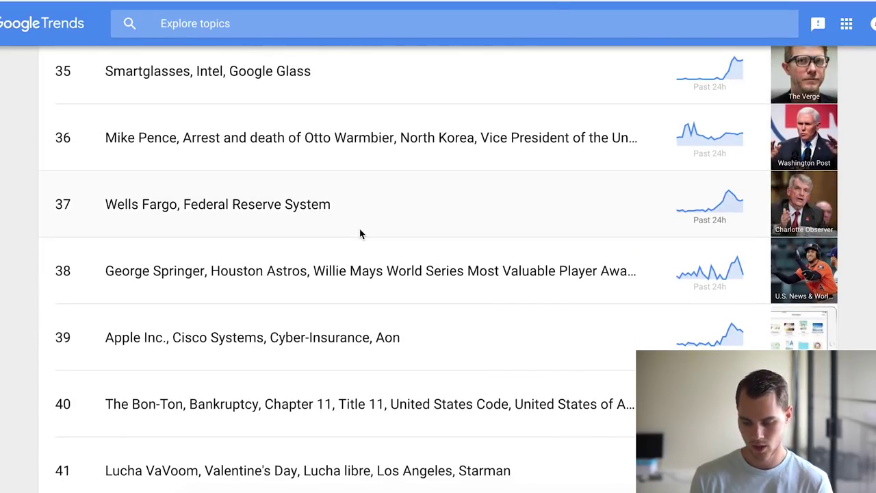
pyautogui.scroll(-4, 359, 230)
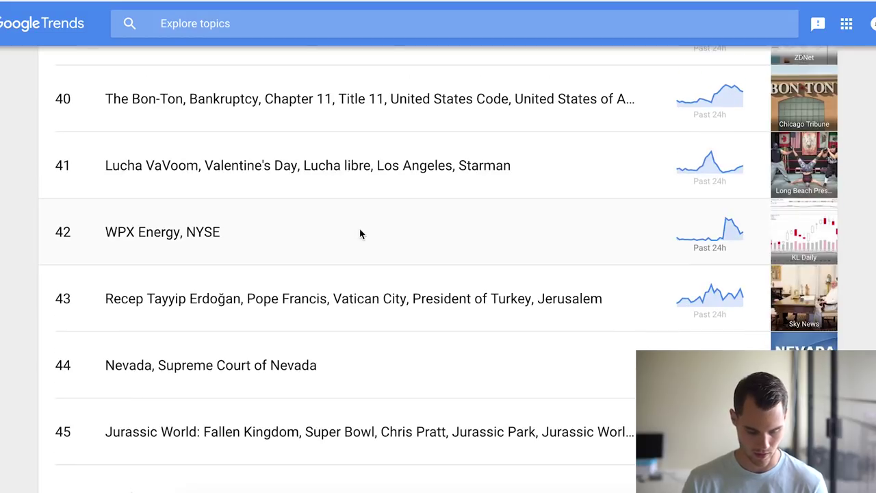
pyautogui.scroll(-1, 359, 230)
pyautogui.scroll(4, 360, 233)
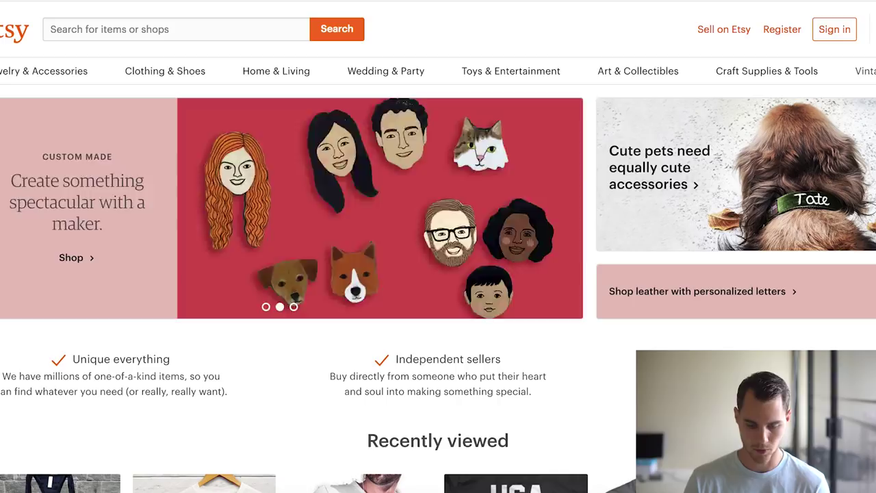
# Step: Search Etsy for 'team usa olympics Shirt'
pyautogui.click(183, 31)
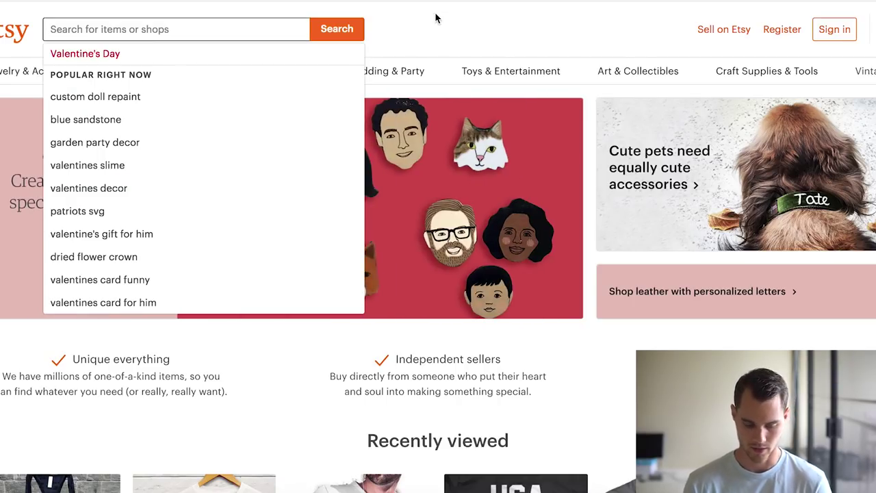
pyautogui.write('Te')
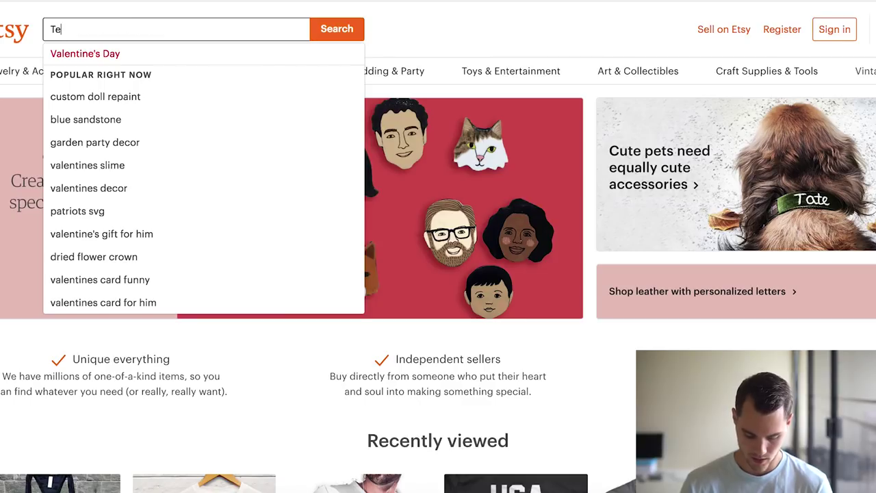
pyautogui.write('am USA')
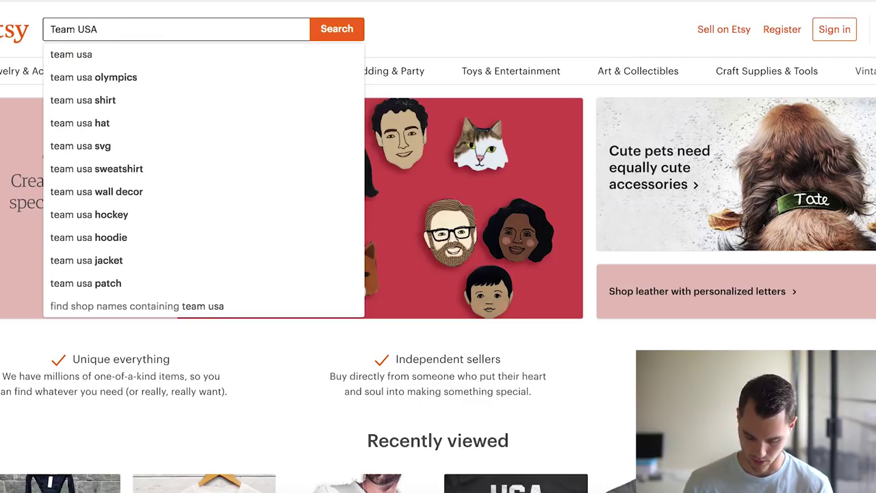
pyautogui.press('Down')
pyautogui.press('Down')
pyautogui.write('Shi')
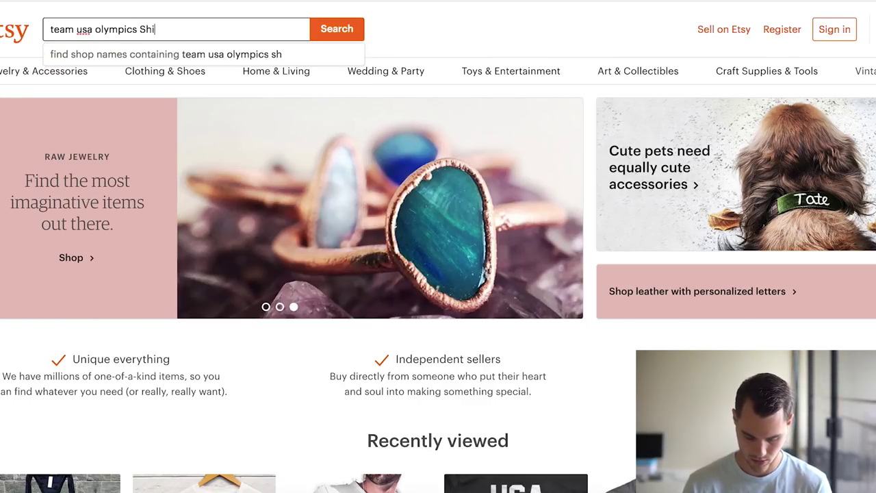
pyautogui.write('rt')
pyautogui.press('Return')
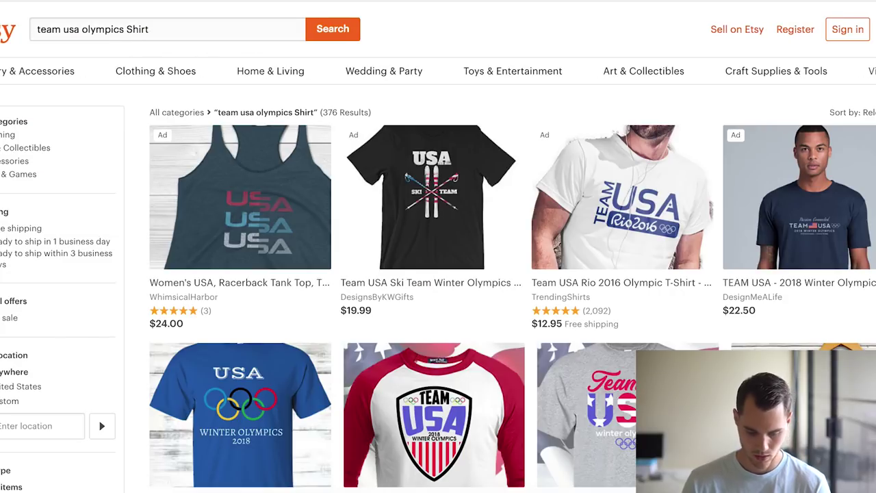
# Step: Open the Team USA Rio and USA Drinking Team shirt listings in new tabs
pyautogui.scroll(-1, 517, 72)
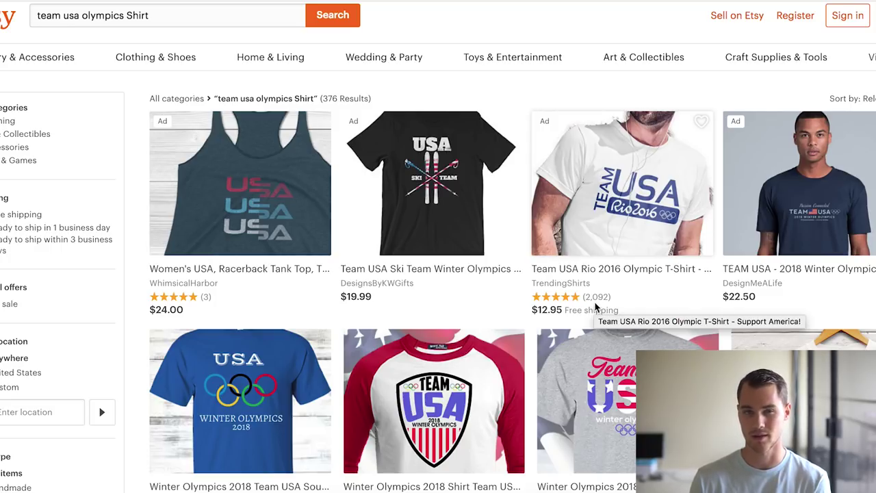
pyautogui.scroll(-2, 594, 307)
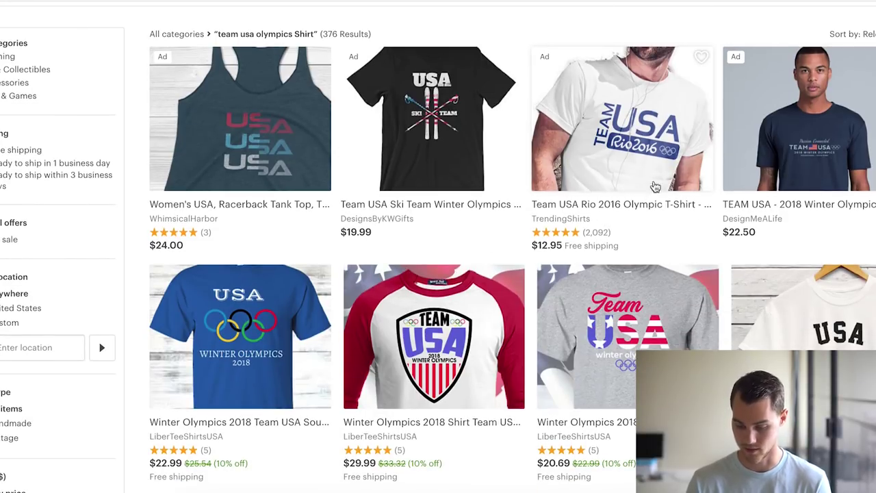
pyautogui.scroll(-5, 594, 139)
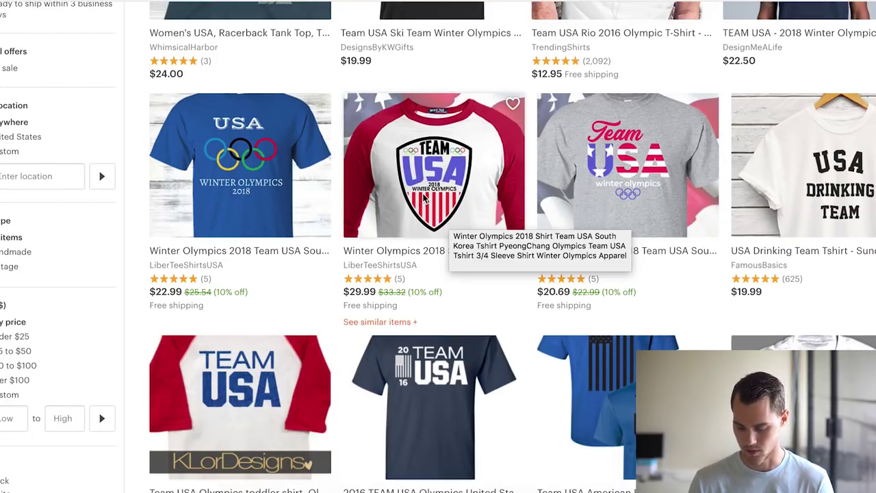
pyautogui.scroll(4, 424, 198)
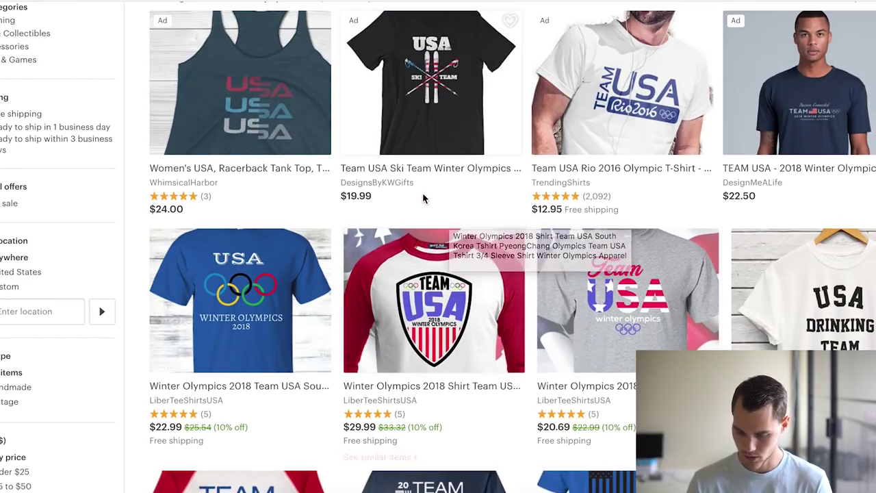
pyautogui.rightClick(620, 89)
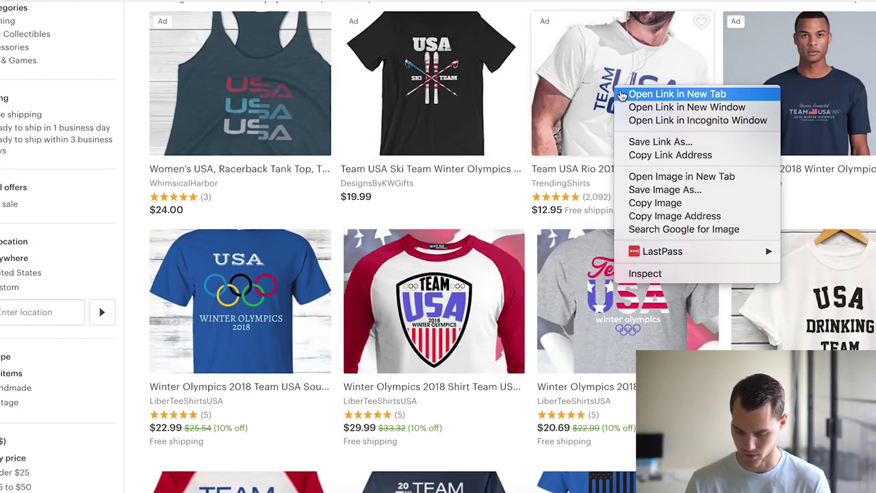
pyautogui.click(678, 94)
pyautogui.scroll(-3, 778, 219)
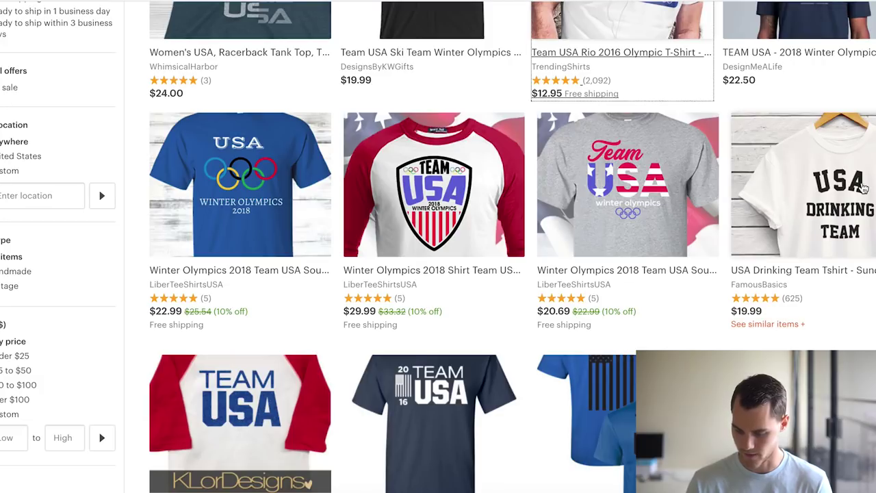
pyautogui.rightClick(831, 187)
pyautogui.click(818, 193)
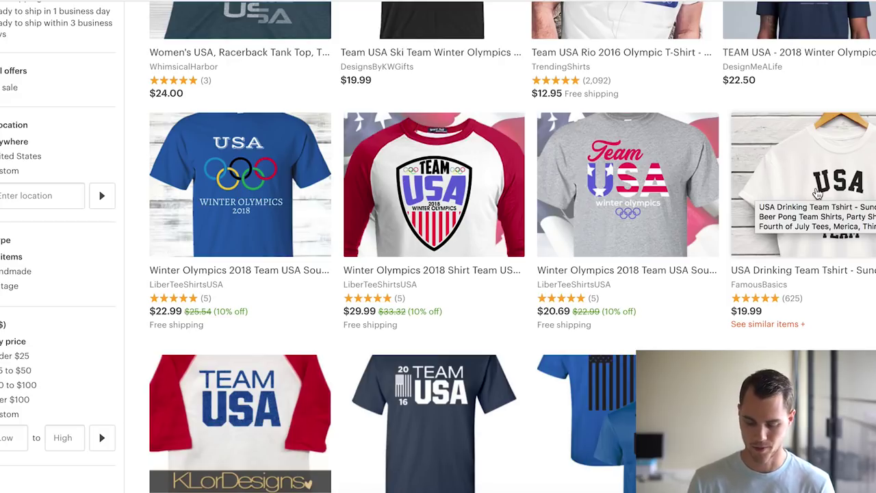
# Step: Open the Dachshund shirt listing in a new tab, then switch to the USA Drinking Team listing
pyautogui.scroll(-2, 818, 194)
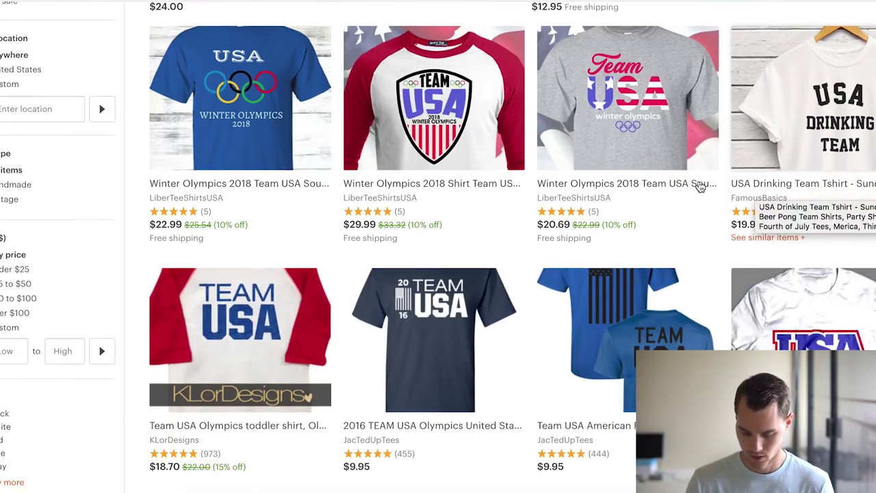
pyautogui.scroll(-4, 538, 180)
pyautogui.scroll(-4, 538, 180)
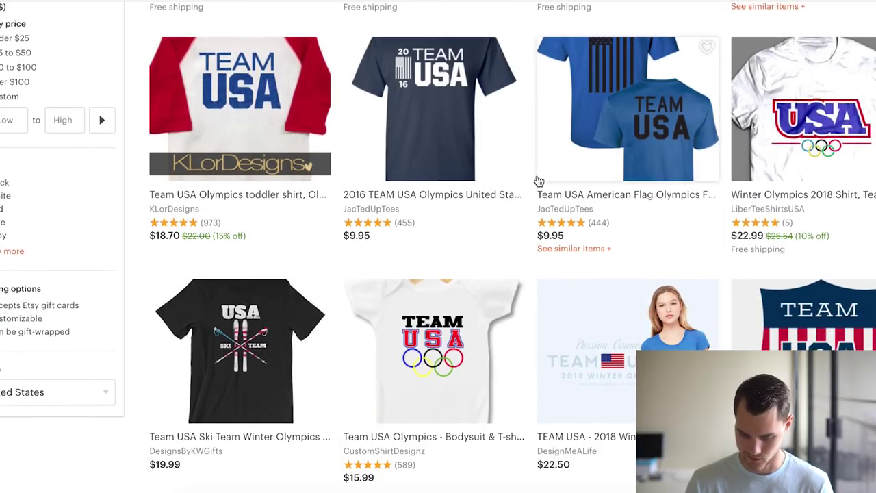
pyautogui.scroll(-8, 538, 180)
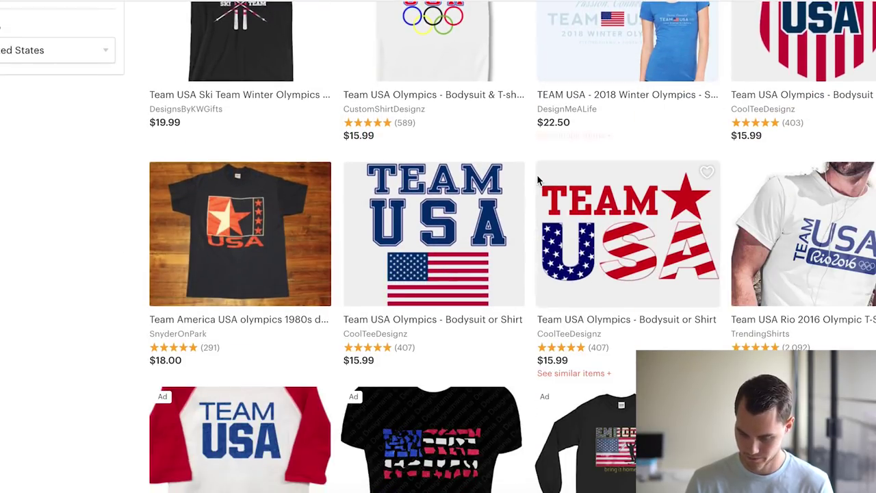
pyautogui.scroll(-5, 538, 179)
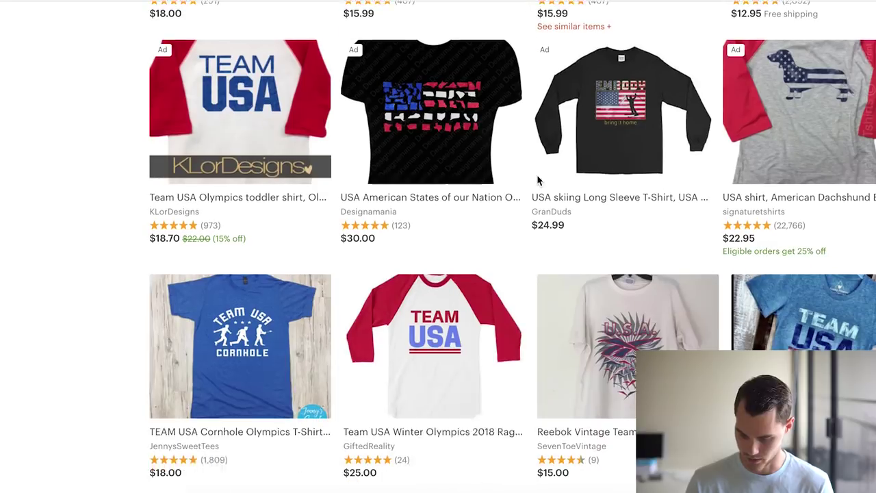
pyautogui.scroll(1, 539, 180)
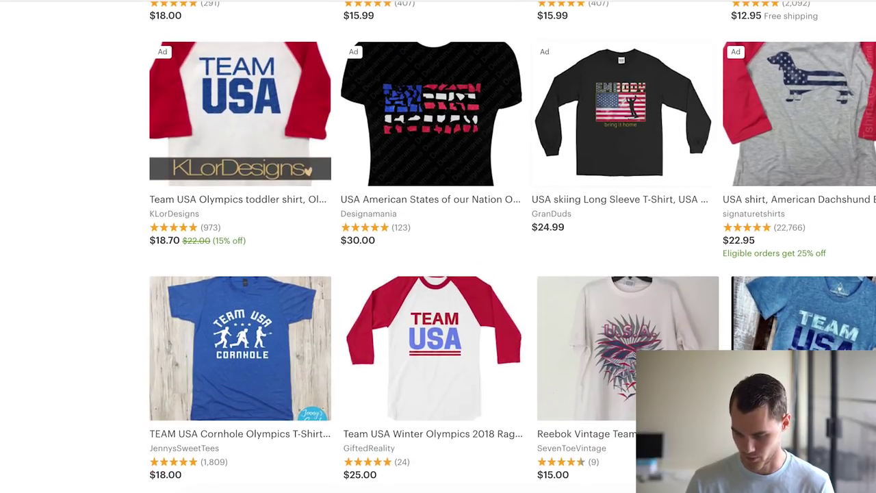
pyautogui.rightClick(786, 136)
pyautogui.click(785, 137)
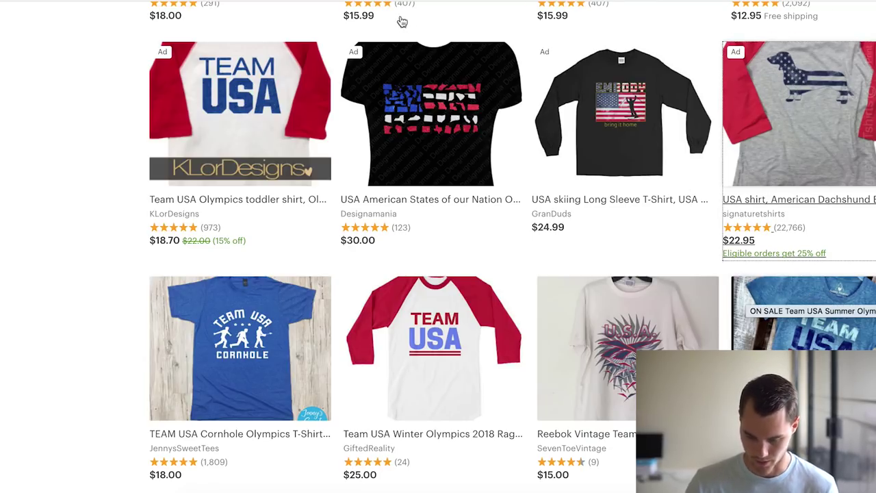
pyautogui.hotkey('ctrl', 'Tab')
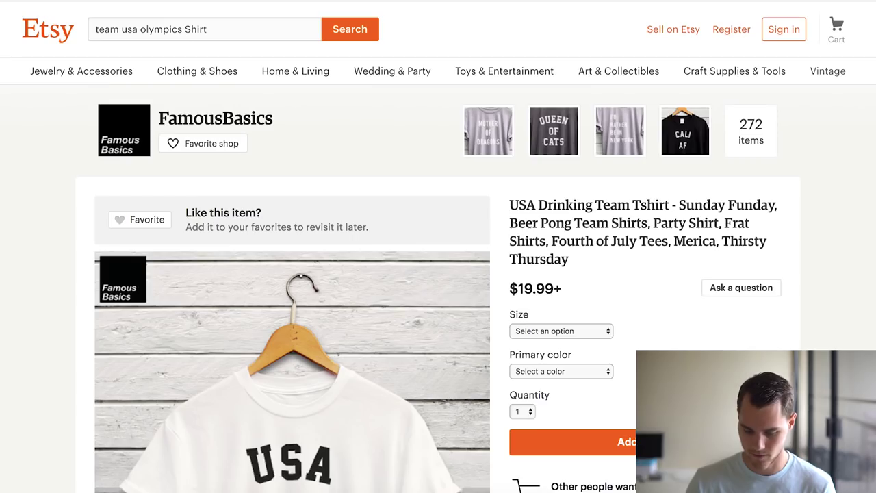
# Step: Save the USA Drinking Team Tshirt photo with Save Image As from its listing page
pyautogui.scroll(-2, 593, 321)
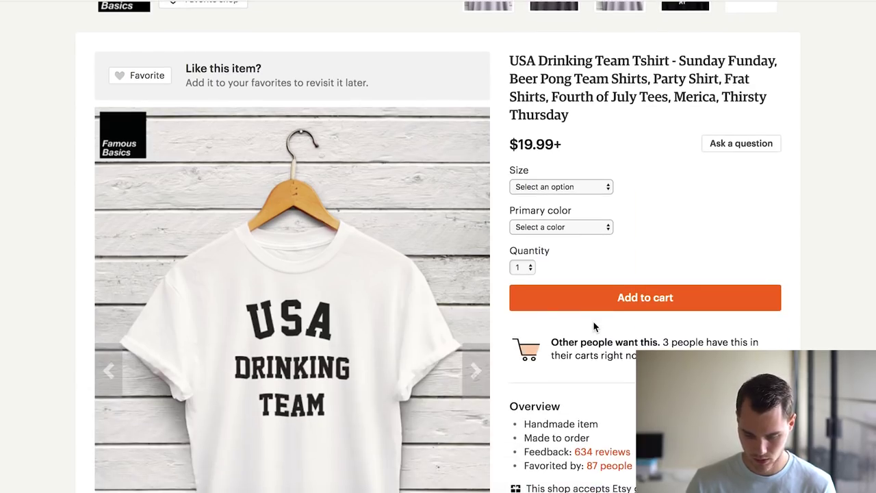
pyautogui.scroll(-1, 593, 321)
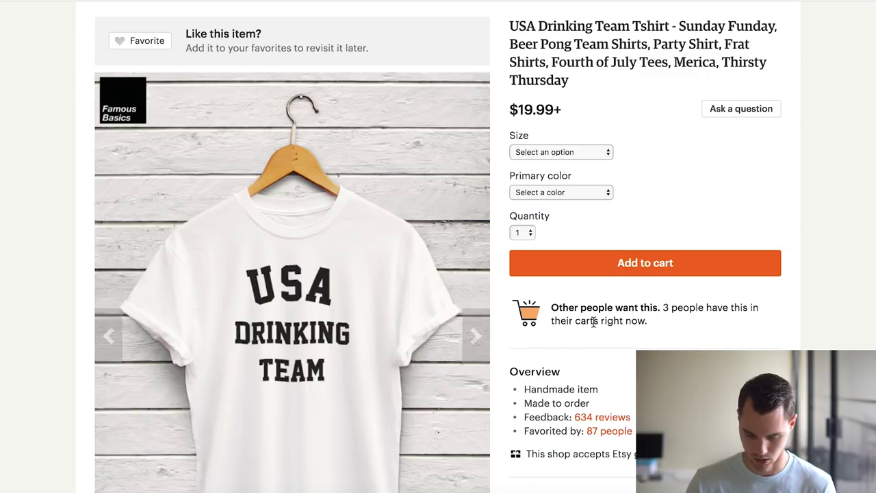
pyautogui.scroll(-2, 599, 121)
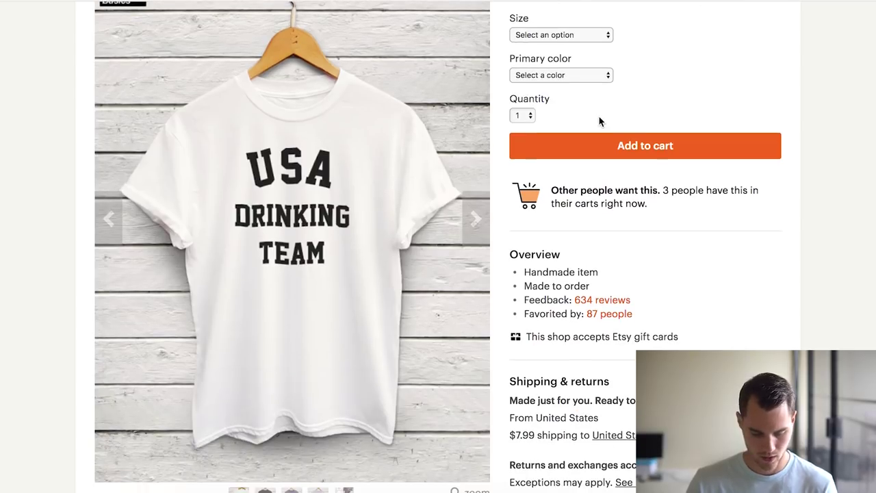
pyautogui.scroll(1, 684, 225)
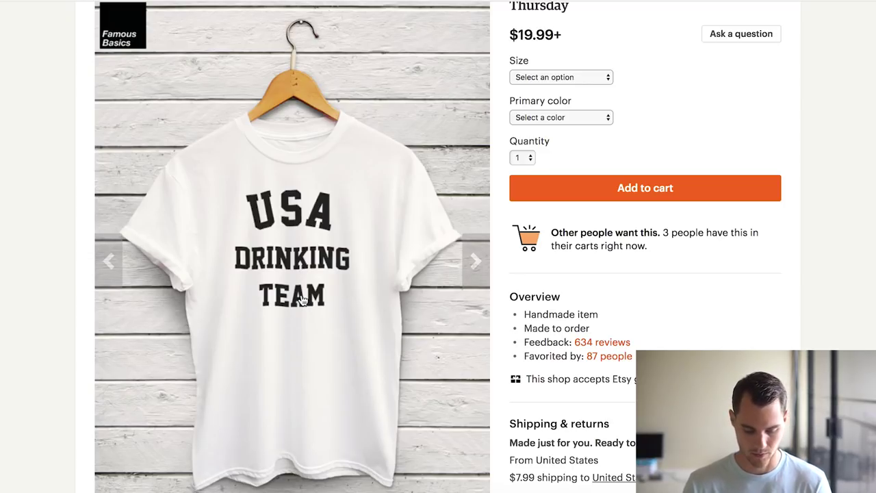
pyautogui.rightClick(301, 298)
pyautogui.click(337, 310)
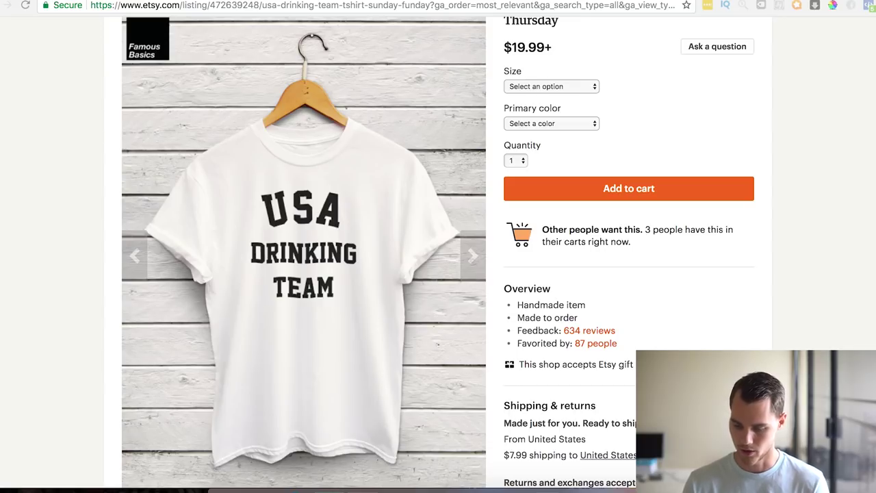
# Step: Switch to Power Editor, glance at Create Ad and All Tools, and return to the empty Campaigns tab
pyautogui.hotkey('ctrl', 'Tab')
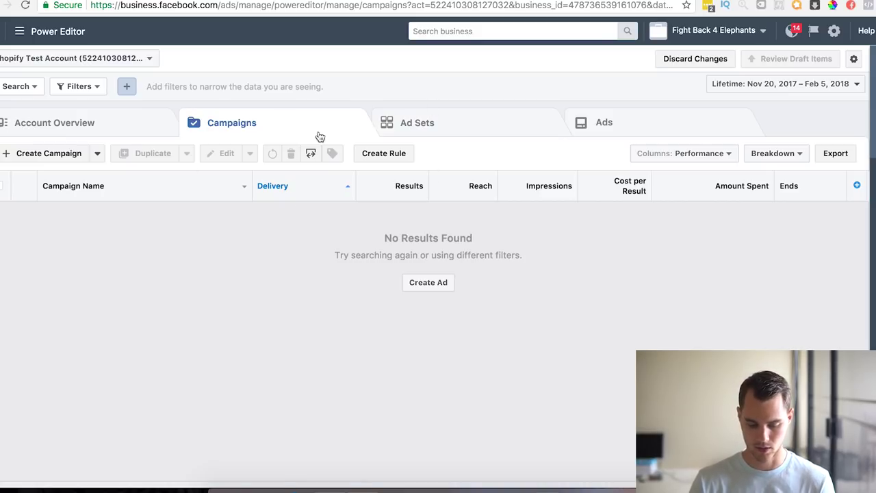
pyautogui.click(429, 283)
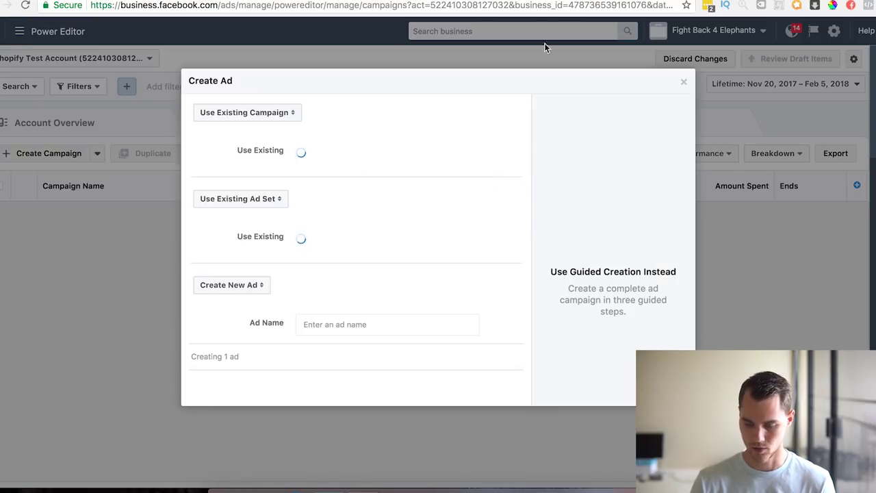
pyautogui.click(241, 115)
pyautogui.click(244, 100)
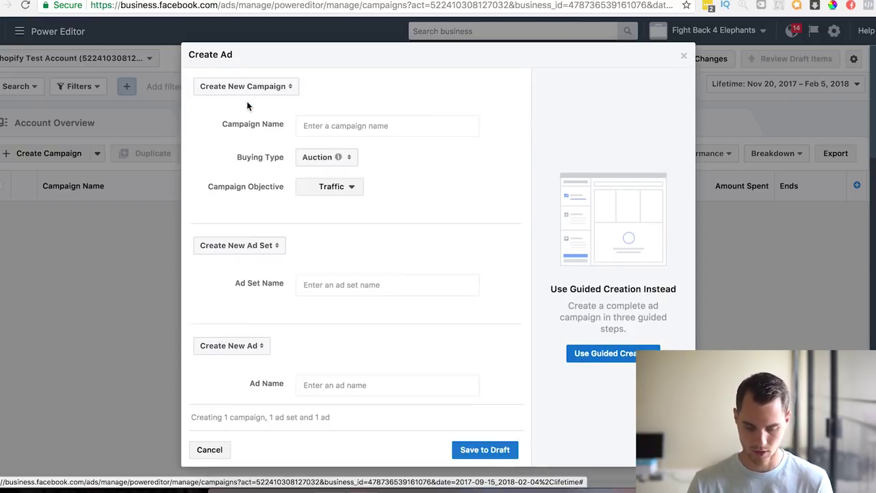
pyautogui.click(682, 56)
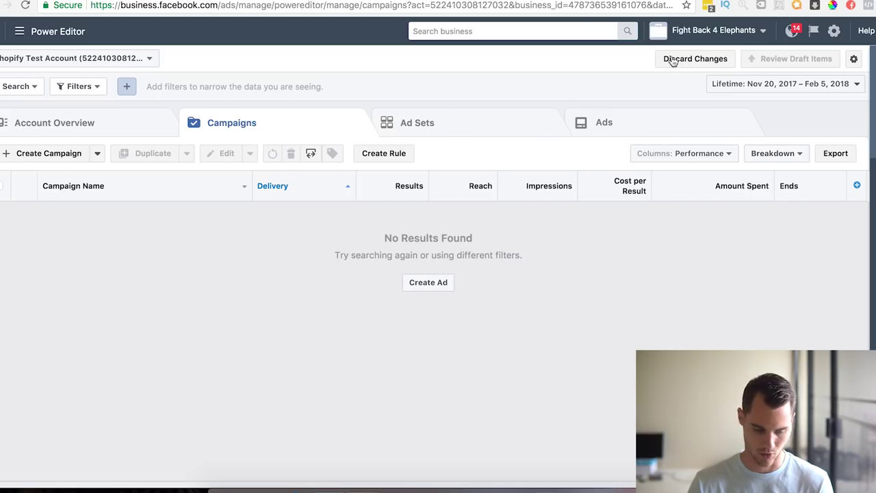
pyautogui.click(20, 32)
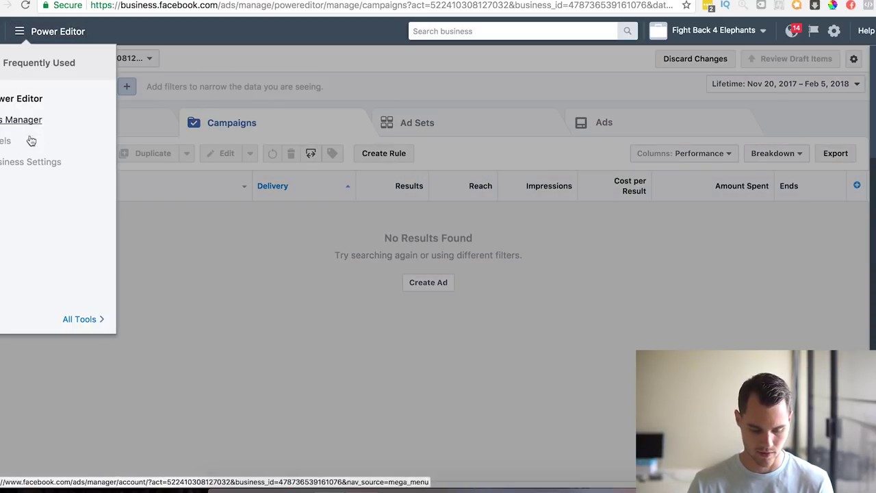
pyautogui.click(87, 323)
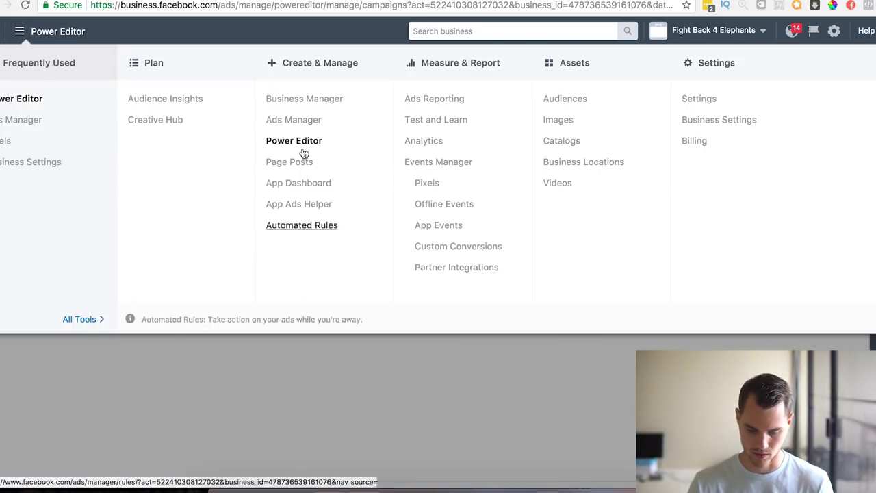
pyautogui.click(311, 342)
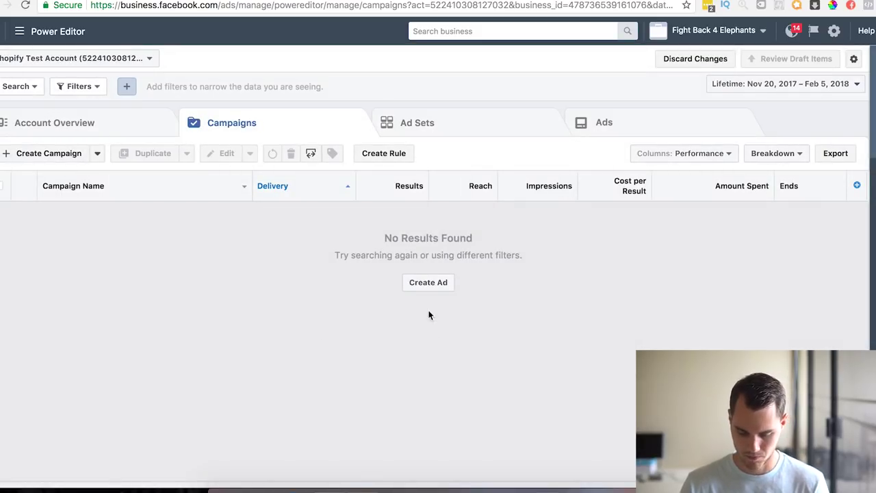
# Step: Create a new campaign named 'USA Drinking TEAM' with the Conversions objective
pyautogui.click(434, 281)
pyautogui.click(286, 118)
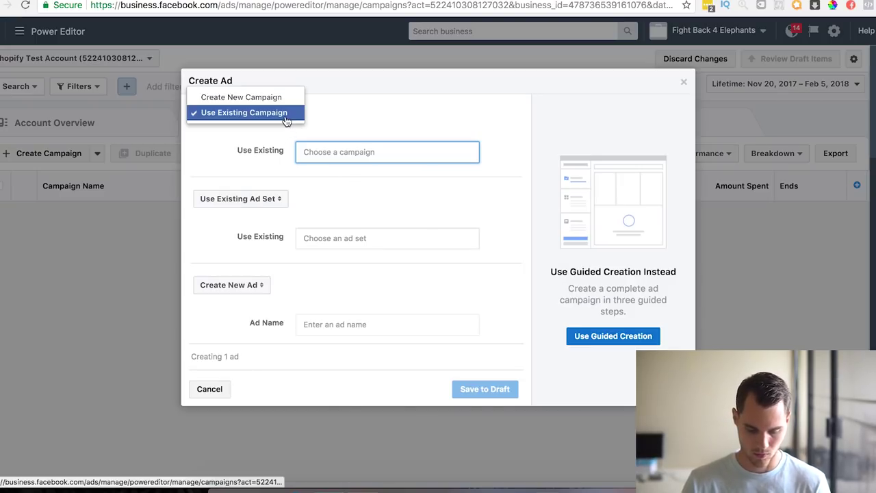
pyautogui.click(273, 96)
pyautogui.click(319, 125)
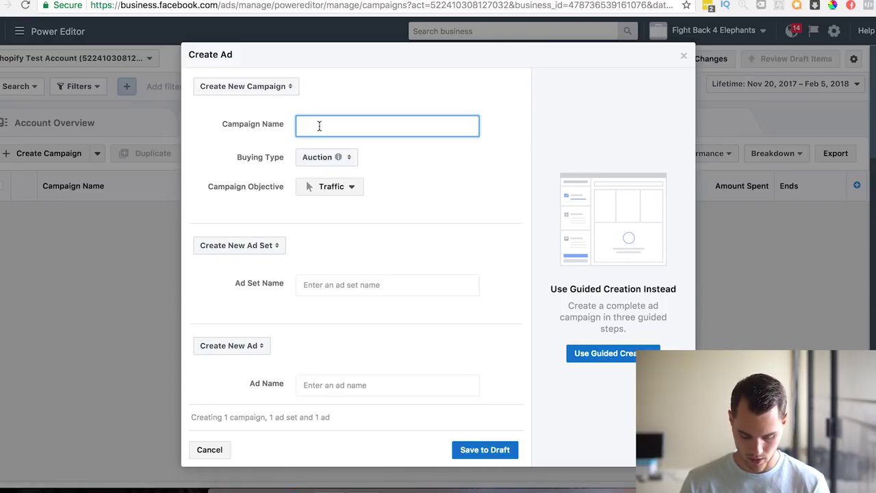
pyautogui.write('USA Dr')
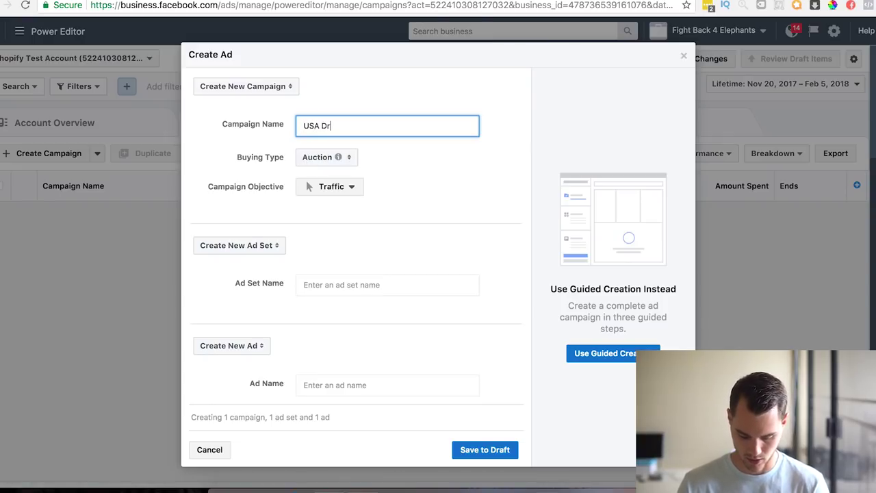
pyautogui.write('inking TEAM')
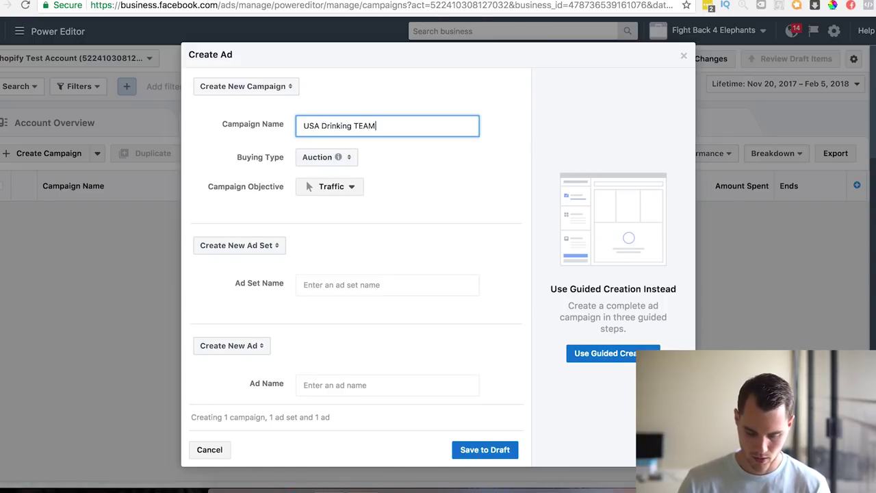
pyautogui.click(330, 186)
pyautogui.scroll(-1, 351, 360)
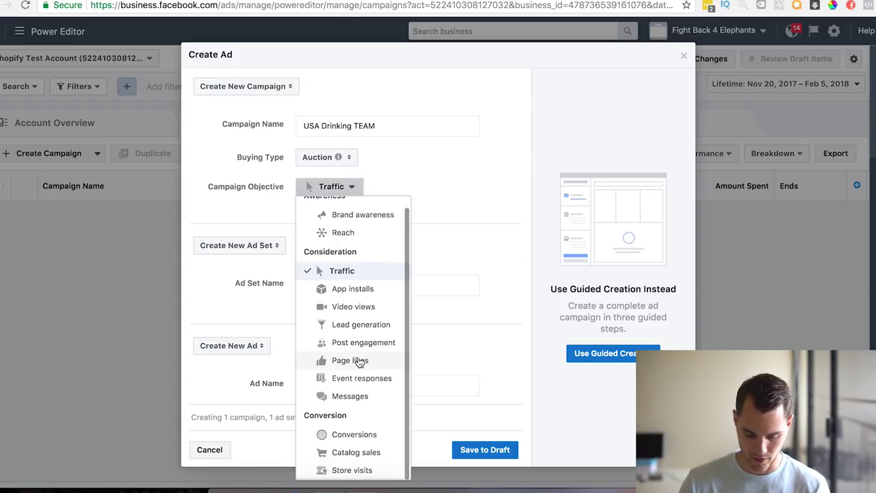
pyautogui.click(349, 435)
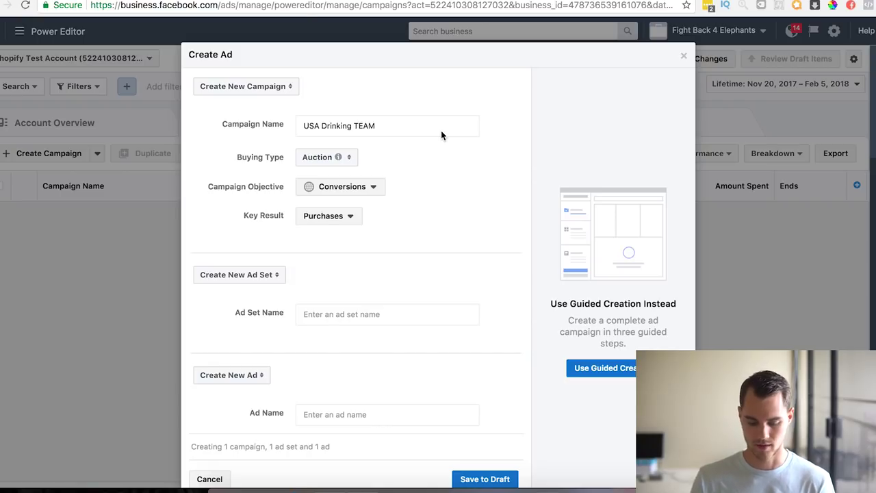
# Step: Reuse 'USA Drinking TEAM' as the ad set and ad names and save all as drafts
pyautogui.tripleClick(384, 127)
pyautogui.hotkey('ctrl', 'c')
pyautogui.click(344, 311)
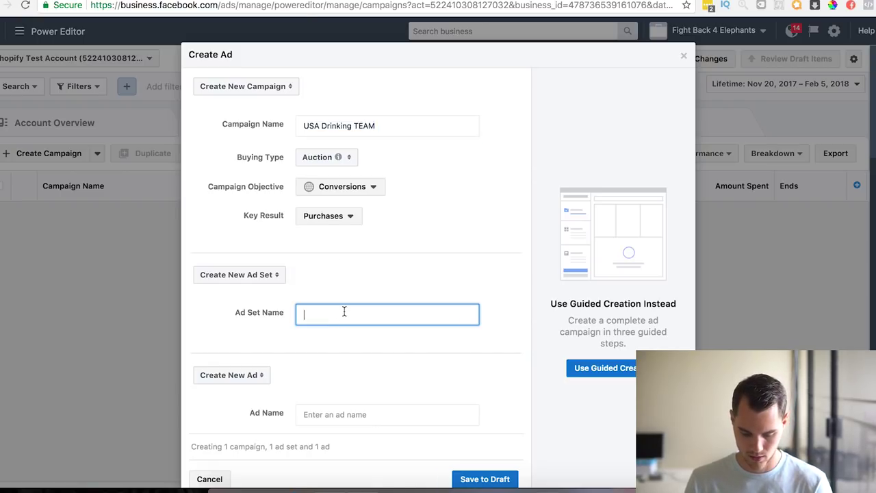
pyautogui.hotkey('ctrl', 'v')
pyautogui.click(344, 412)
pyautogui.hotkey('ctrl', 'v')
pyautogui.scroll(-1, 541, 409)
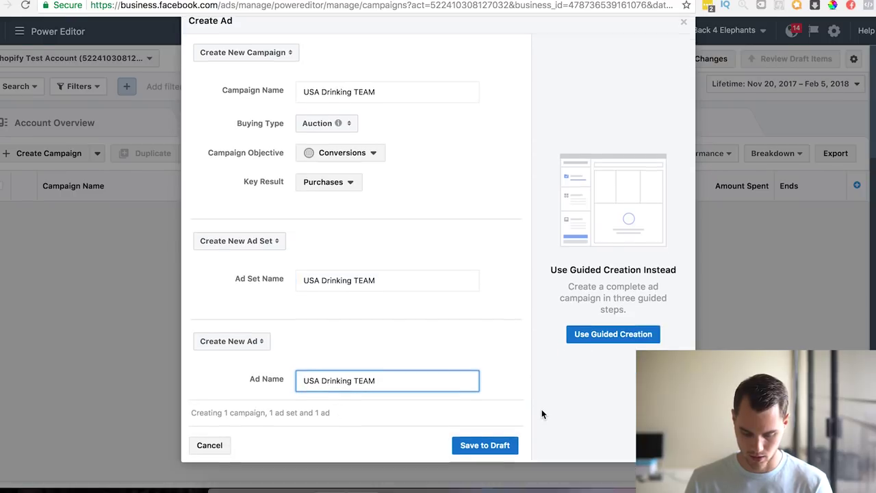
pyautogui.click(485, 445)
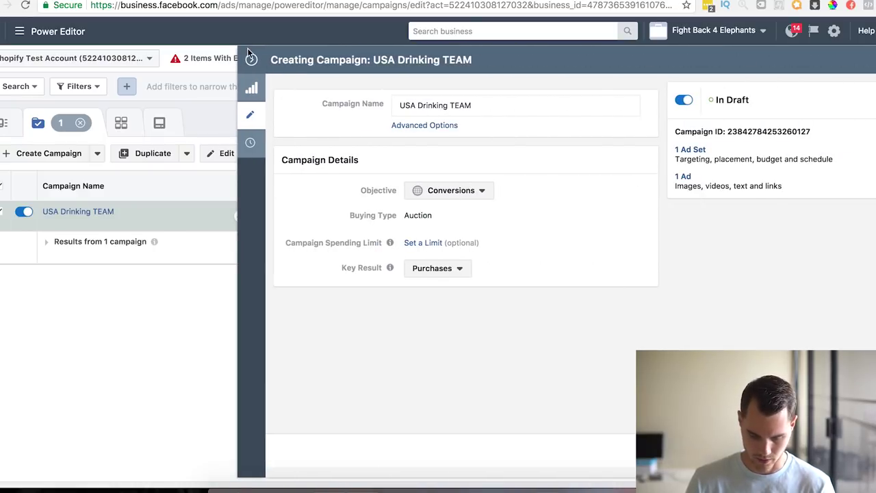
# Step: Close the campaign panel and open the USA Drinking TEAM ad set from its campaign's Ad Sets list
pyautogui.click(251, 58)
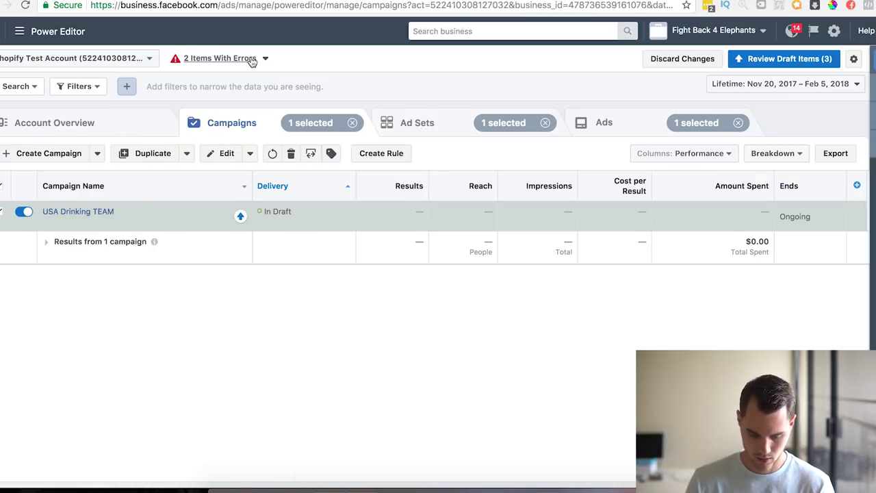
pyautogui.click(103, 216)
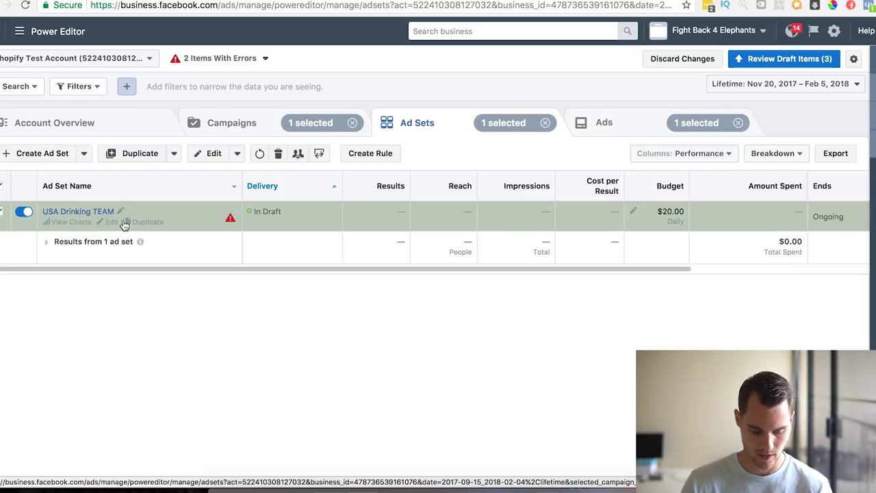
pyautogui.click(110, 223)
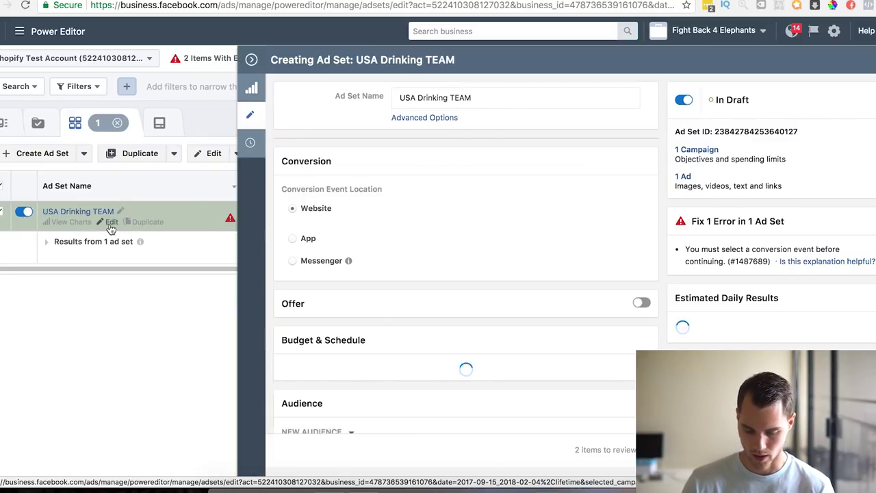
# Step: Choose Purchase as the ad set's website conversion event
pyautogui.scroll(-2, 488, 131)
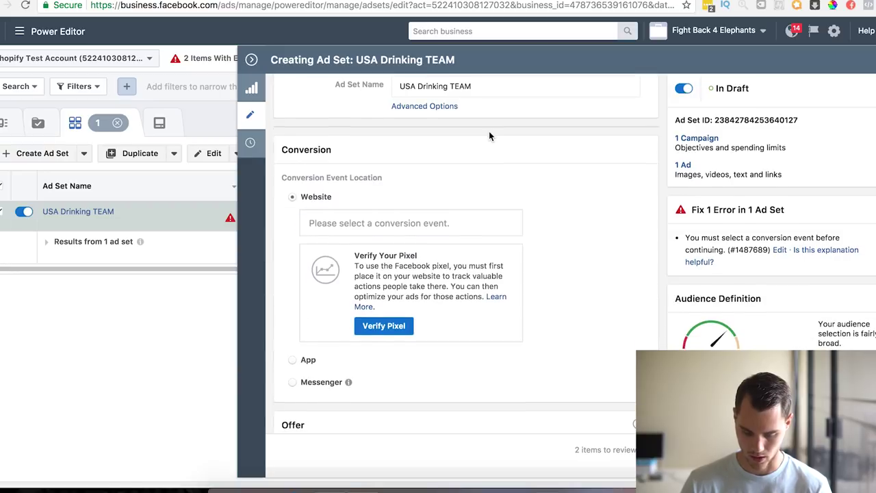
pyautogui.click(397, 168)
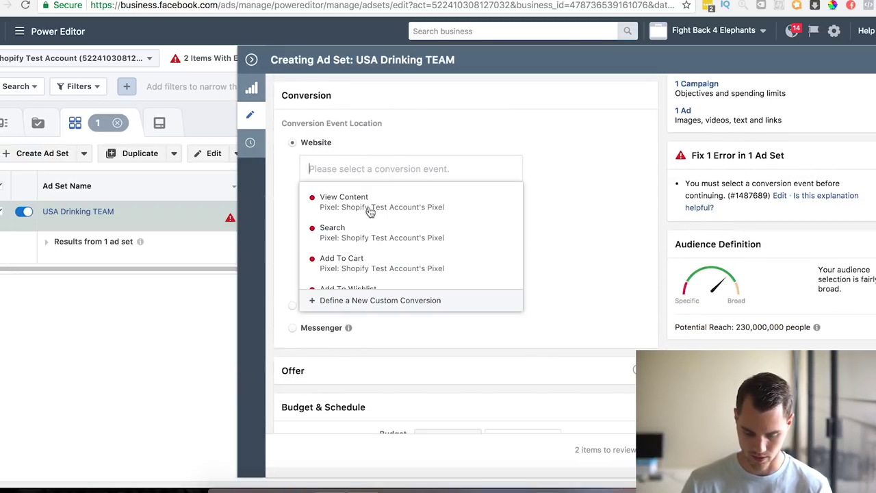
pyautogui.scroll(-4, 370, 240)
pyautogui.scroll(-1, 367, 238)
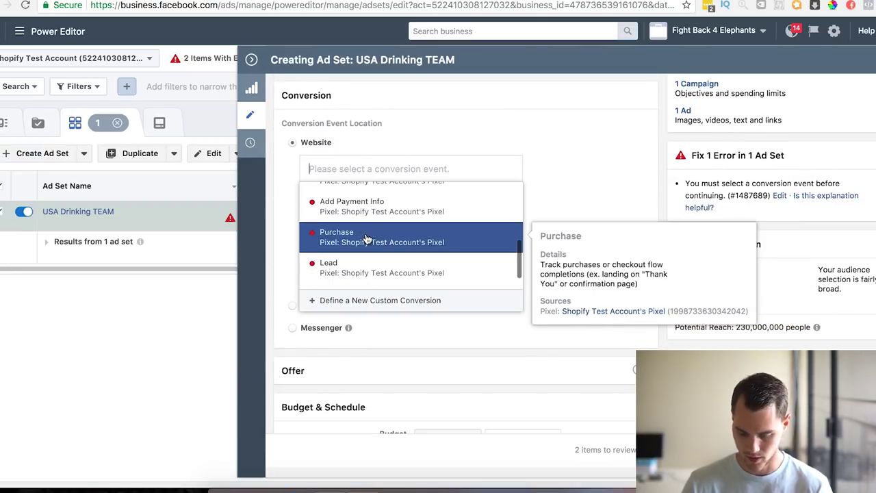
pyautogui.click(368, 238)
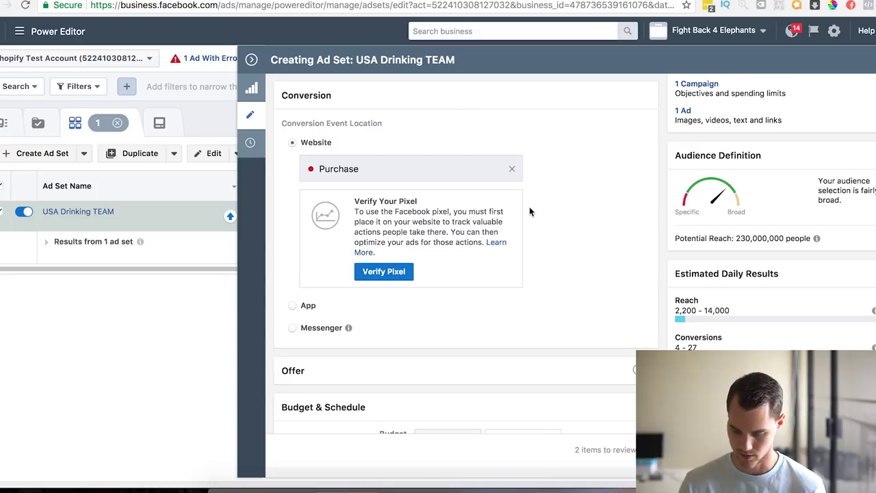
pyautogui.scroll(-1, 529, 205)
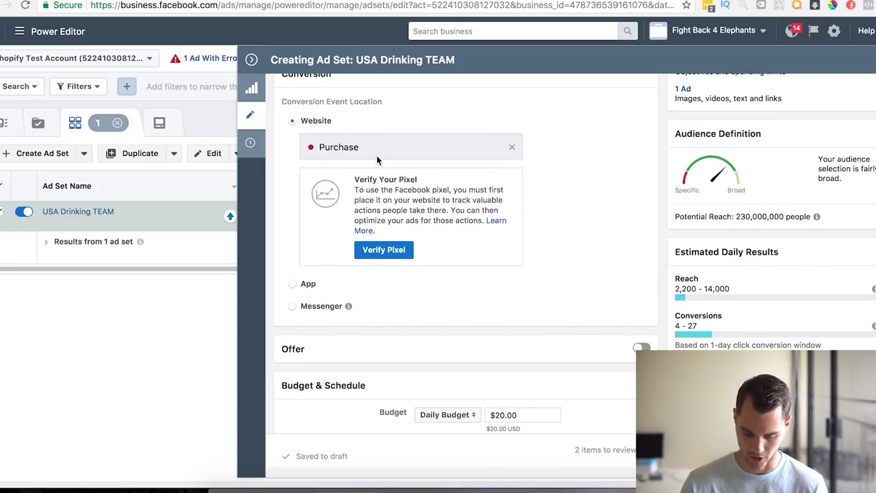
pyautogui.scroll(-5, 376, 155)
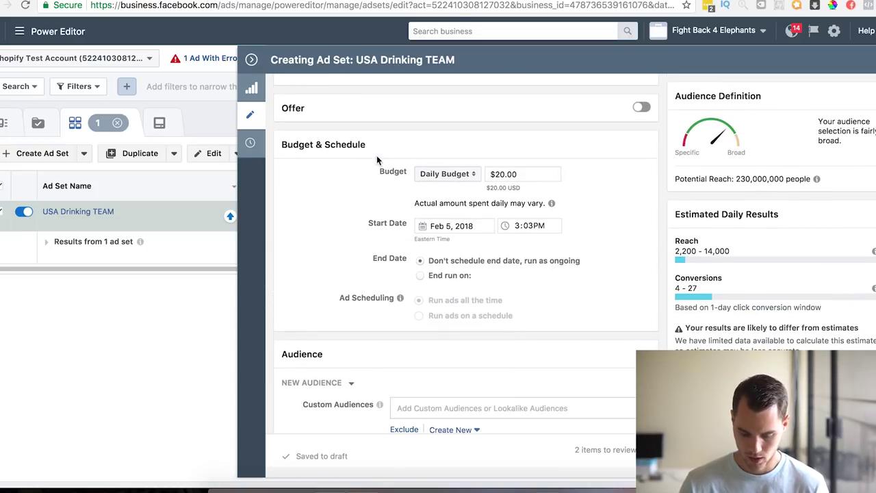
# Step: Keep the $20.00 daily budget and set the Feb 5, 2018 start time to 12:00AM
pyautogui.click(499, 173)
pyautogui.click(568, 176)
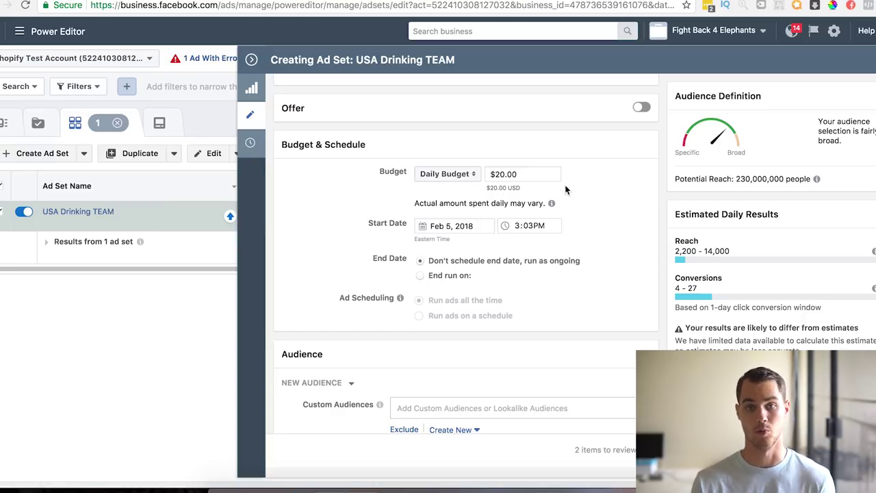
pyautogui.click(518, 227)
pyautogui.write('12')
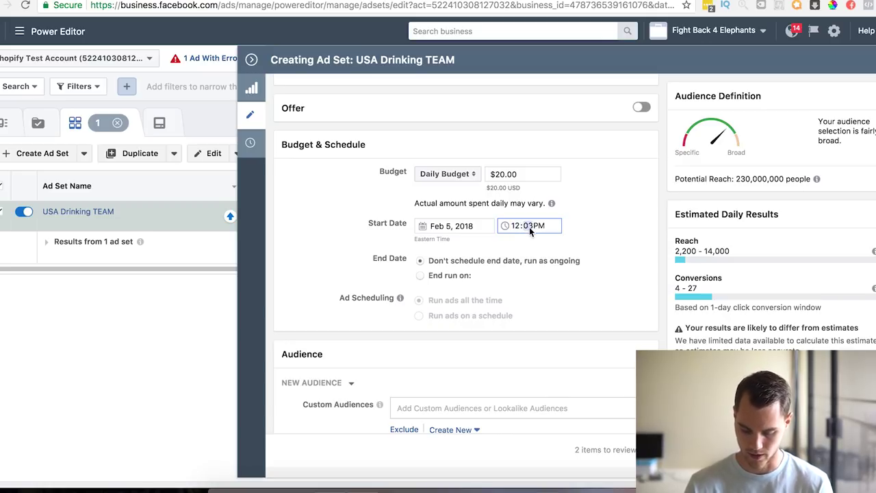
pyautogui.write('0a')
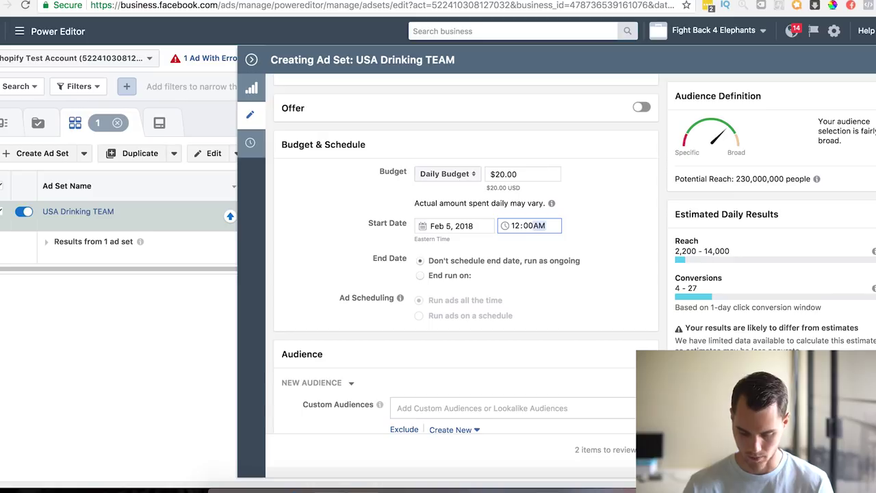
pyautogui.click(602, 271)
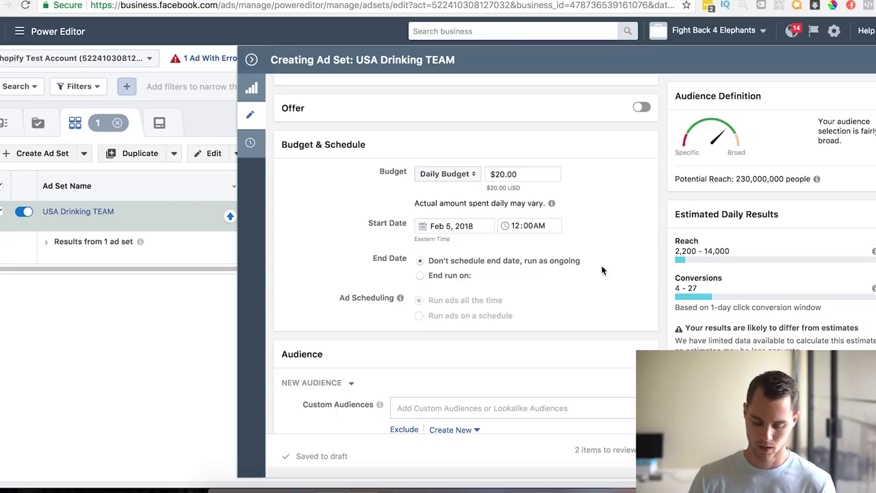
# Step: Switch location targeting to 'People who live in this location' and review the remaining audience options
pyautogui.scroll(-4, 564, 243)
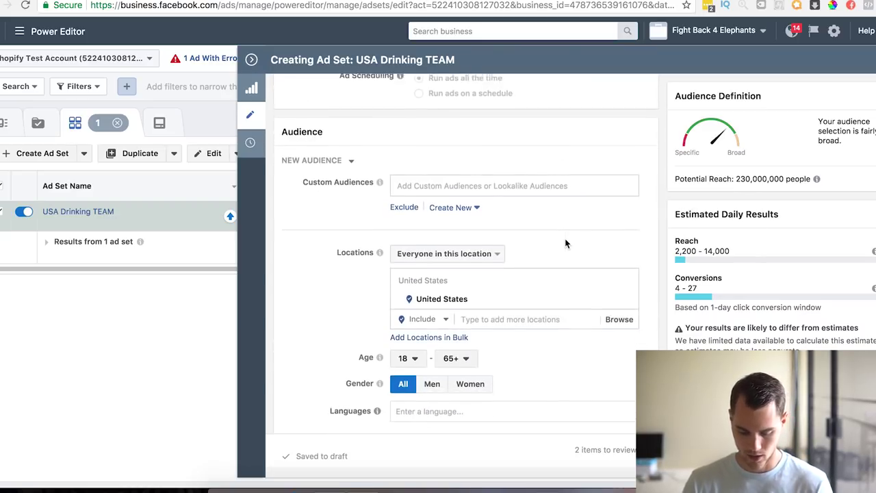
pyautogui.scroll(-1, 565, 243)
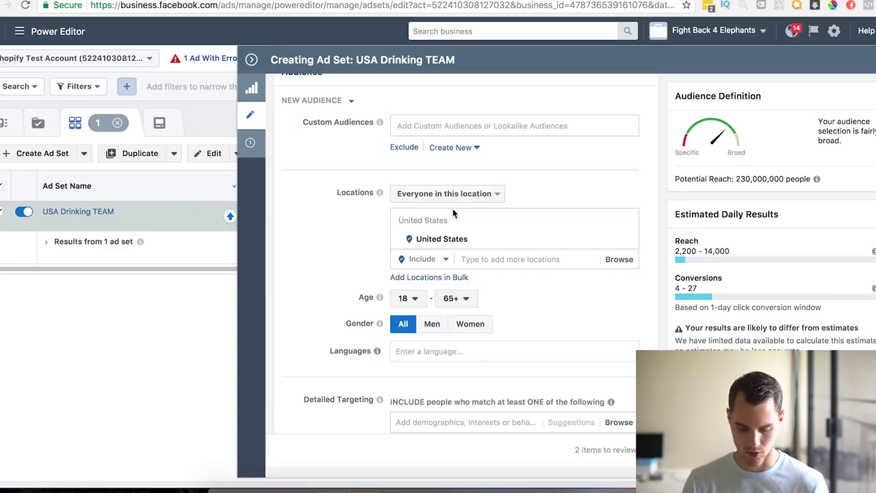
pyautogui.click(456, 197)
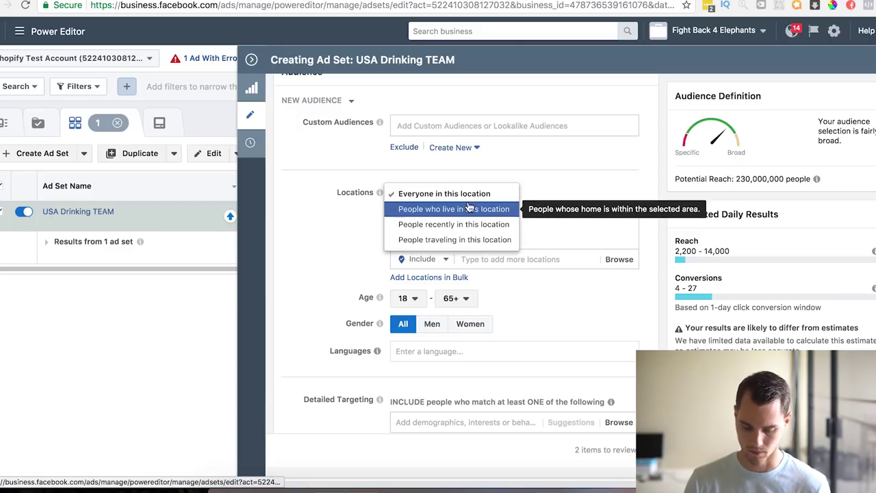
pyautogui.click(430, 214)
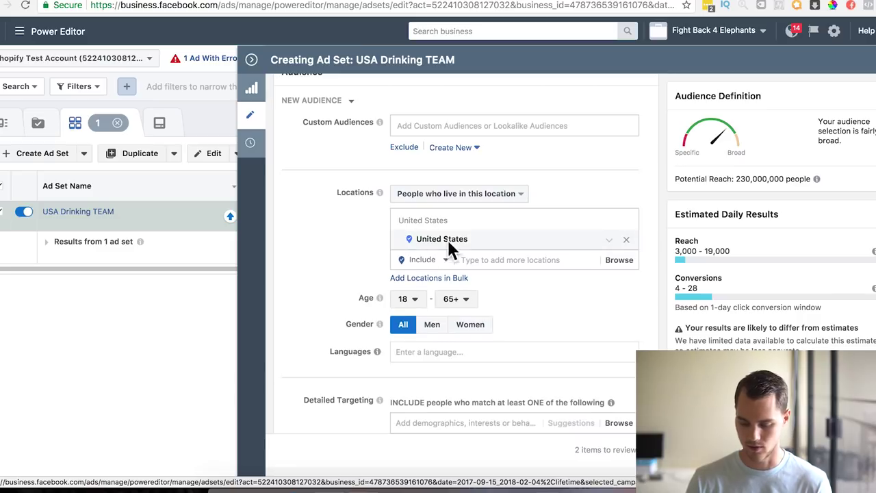
pyautogui.scroll(-1, 439, 253)
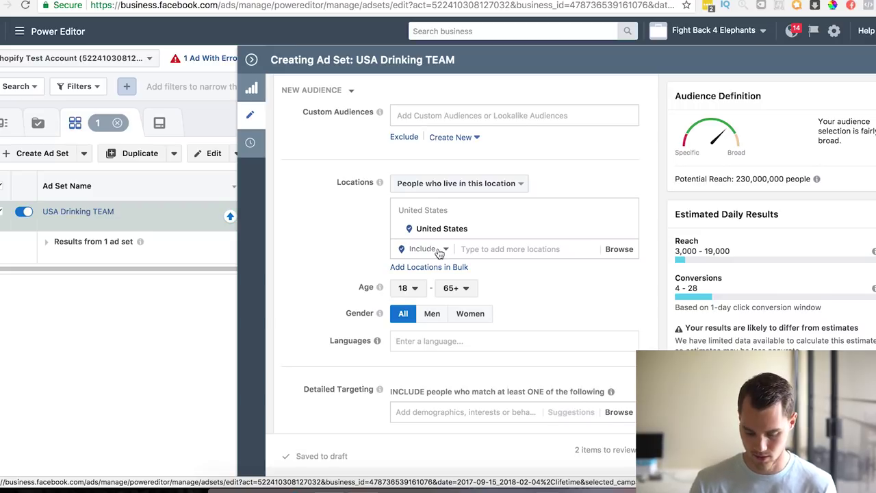
pyautogui.scroll(-4, 438, 253)
pyautogui.scroll(1, 439, 253)
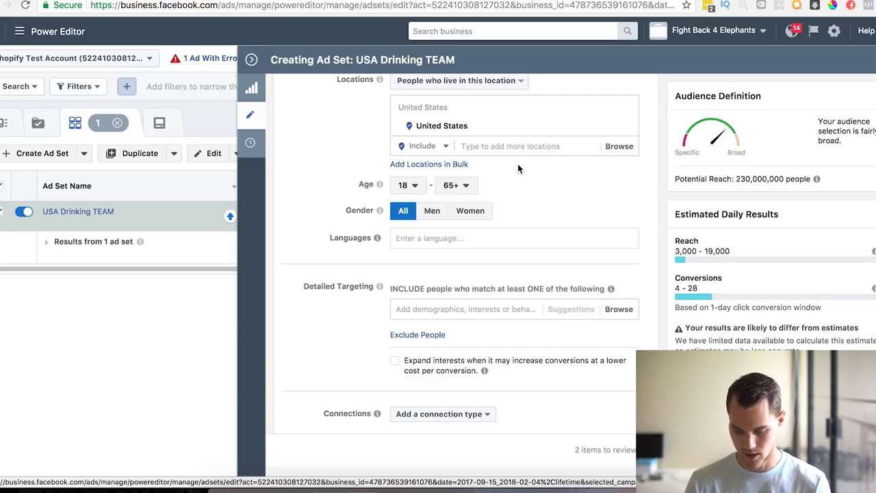
pyautogui.scroll(-3, 518, 168)
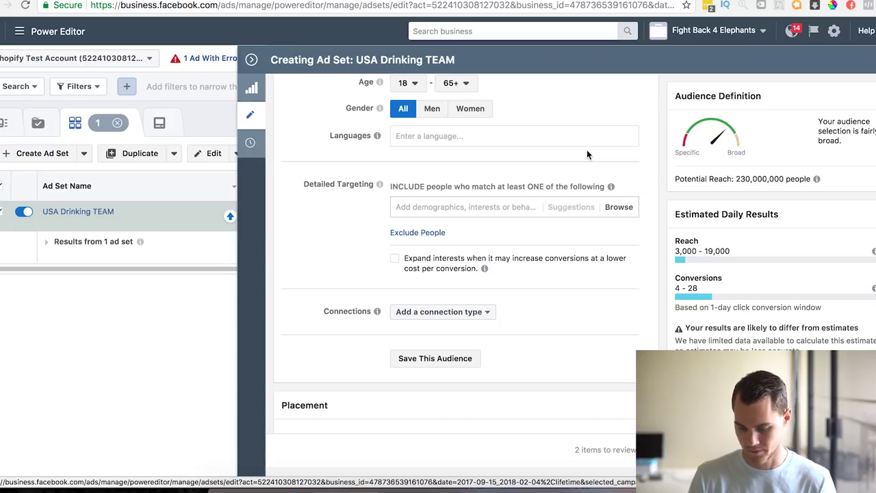
# Step: Search 'Team usa' in Detailed Targeting and add the Team USA interest
pyautogui.scroll(-1, 587, 149)
pyautogui.click(446, 186)
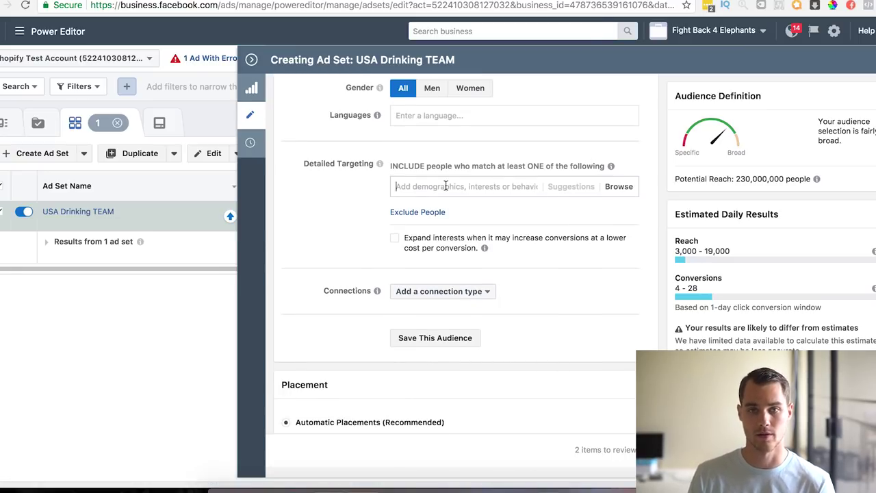
pyautogui.write('Team usa')
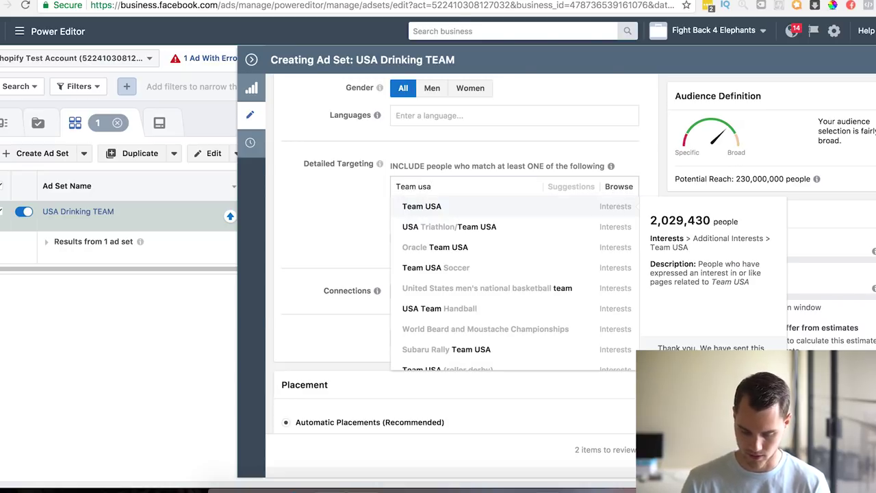
pyautogui.click(448, 208)
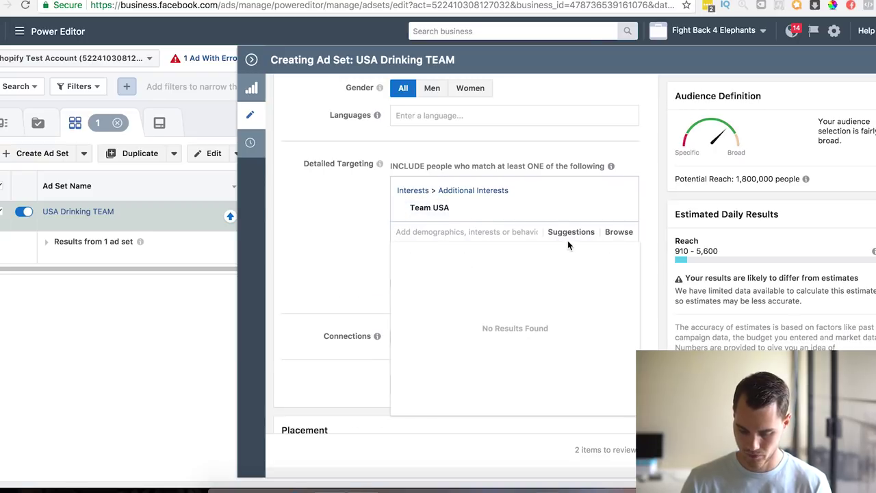
# Step: From suggestions, add 2018 Winter Olympics, Winter Olympic Games, Olympic Games and nbc olympics
pyautogui.click(569, 232)
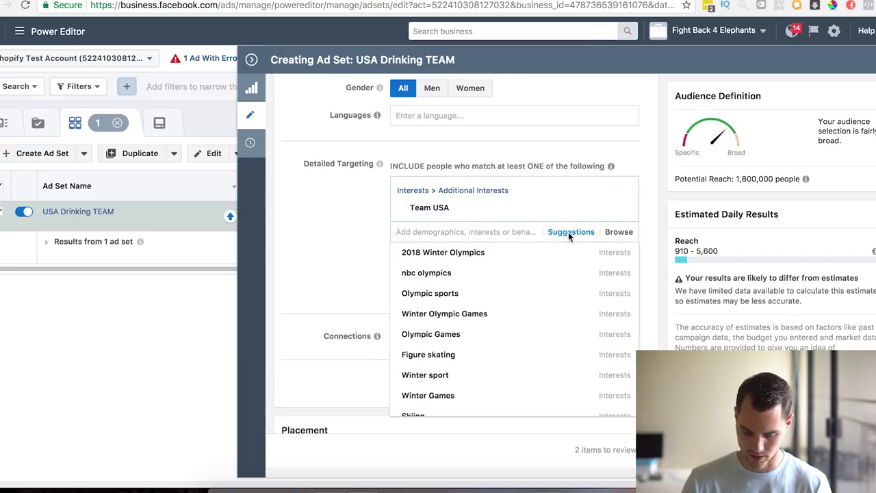
pyautogui.click(474, 253)
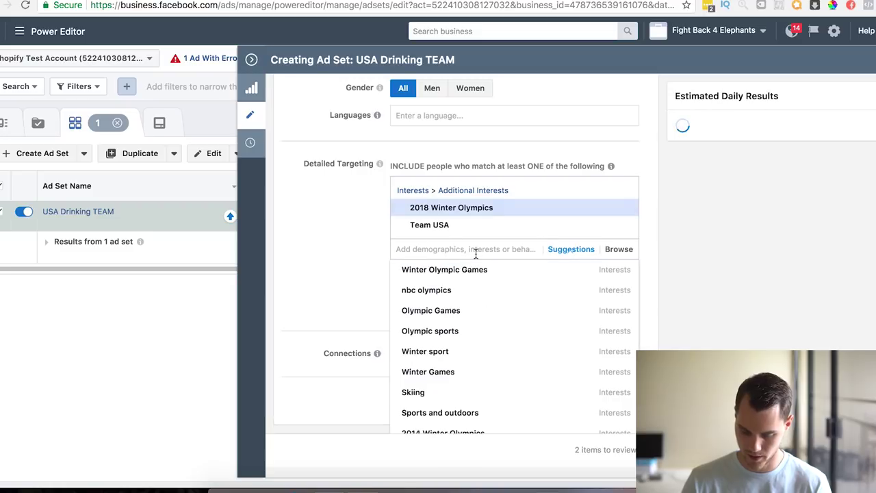
pyautogui.click(456, 271)
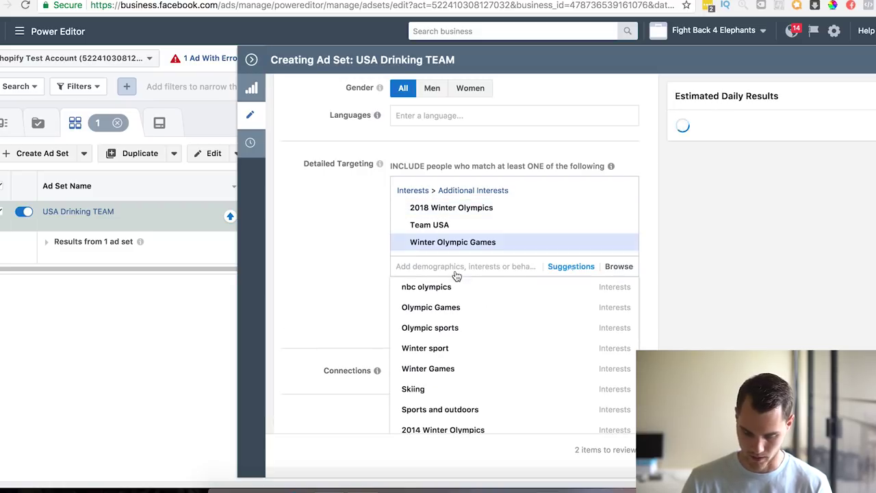
pyautogui.scroll(-1, 364, 257)
pyautogui.moveTo(423, 269)
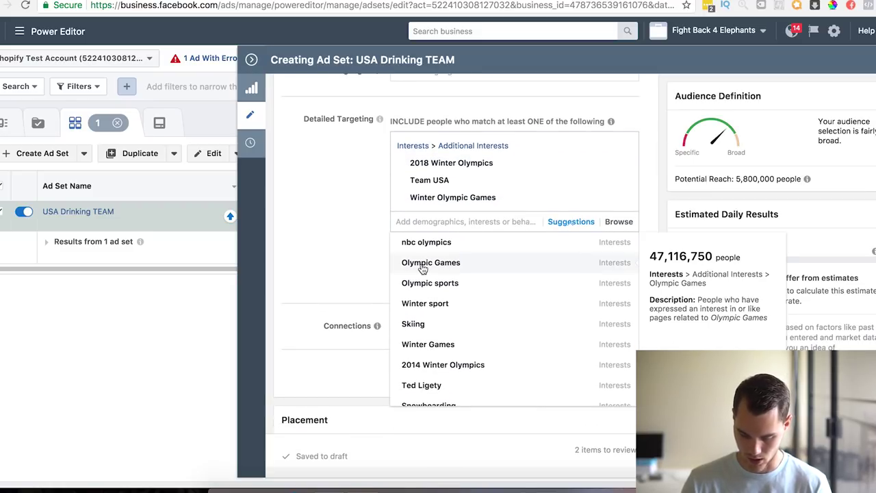
pyautogui.click(422, 265)
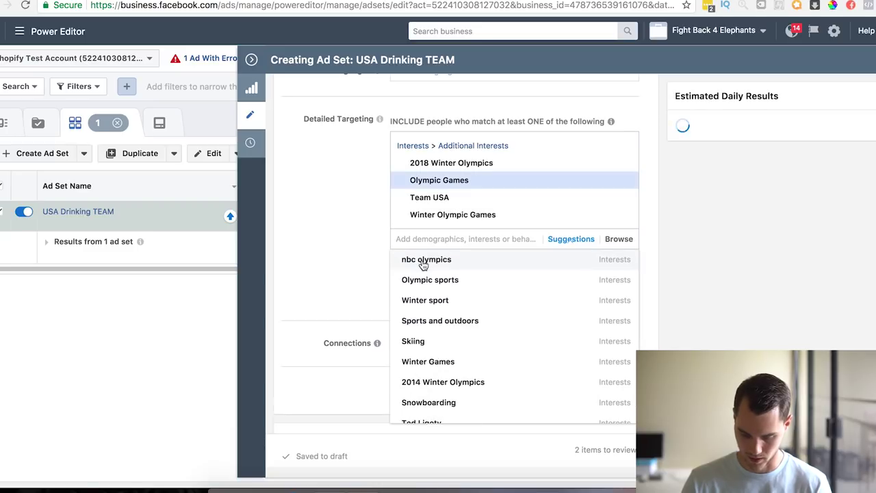
pyautogui.click(451, 259)
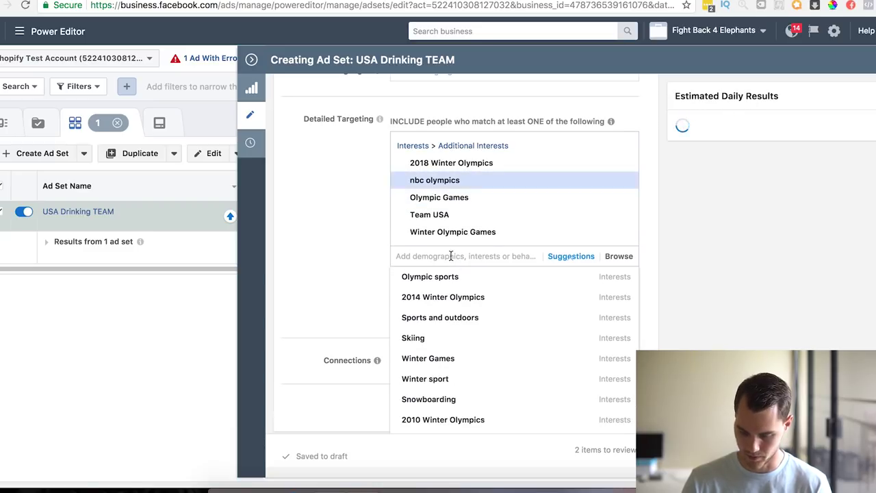
pyautogui.click(346, 216)
# Step: Add a second, narrowing group that people must also match
pyautogui.moveTo(569, 214)
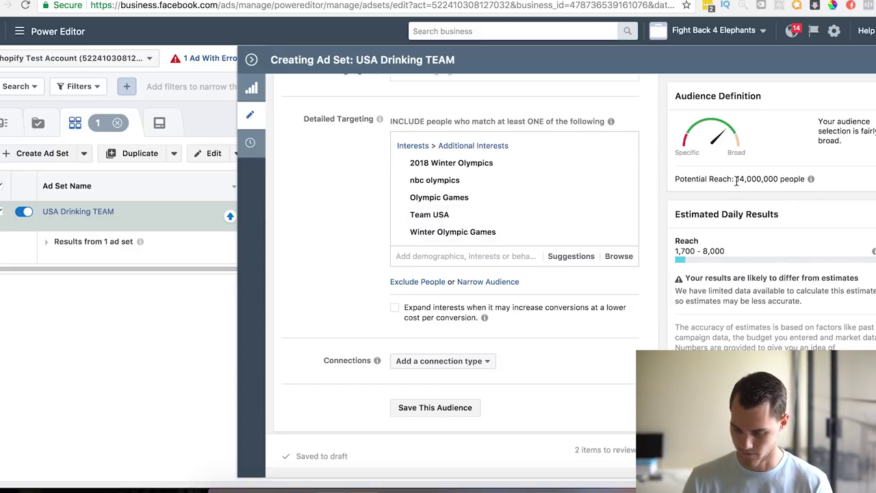
pyautogui.moveTo(736, 179); pyautogui.dragTo(773, 180)
pyautogui.click(773, 179)
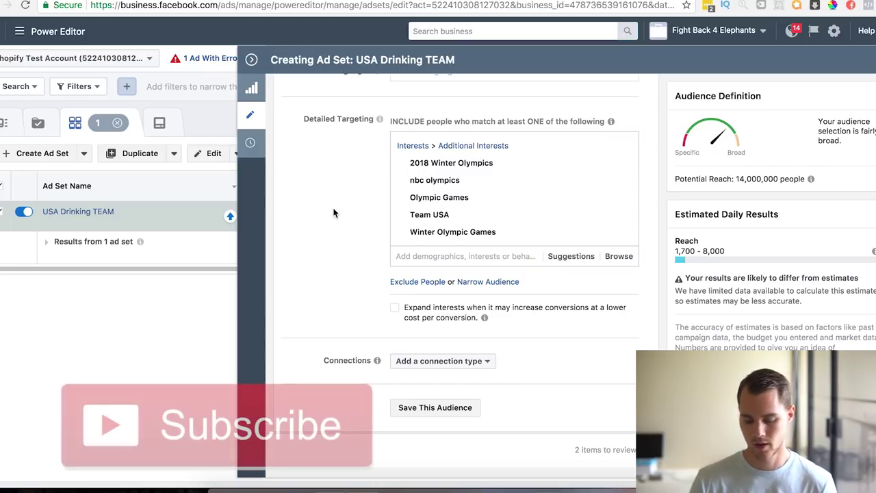
pyautogui.scroll(-1, 333, 213)
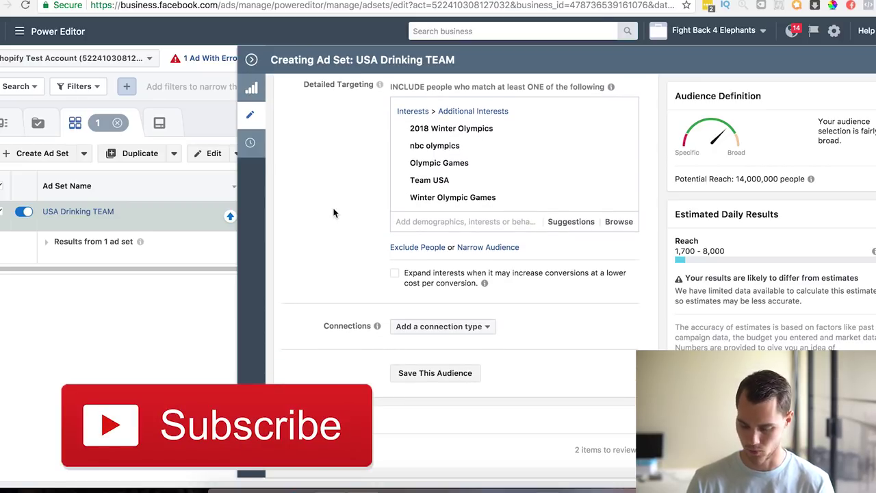
pyautogui.scroll(-1, 333, 212)
pyautogui.scroll(1, 333, 213)
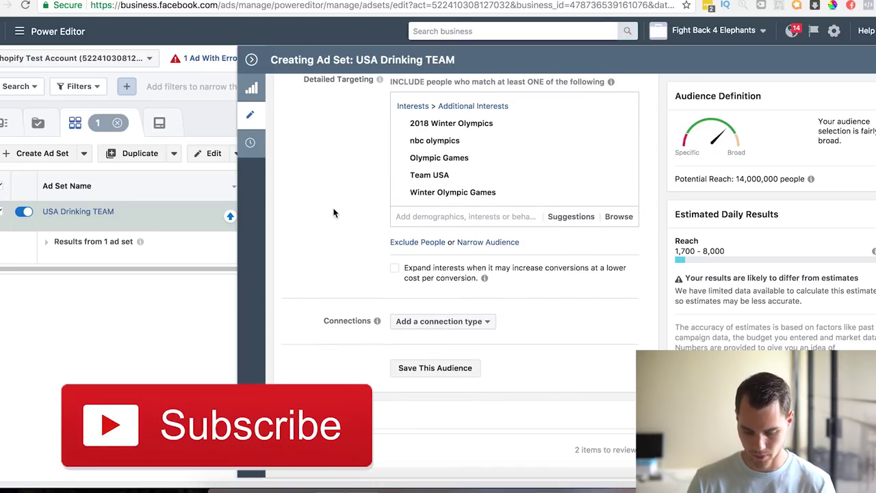
pyautogui.click(489, 243)
# Step: Try adding Drinking as a required interest, then remove it again
pyautogui.click(468, 263)
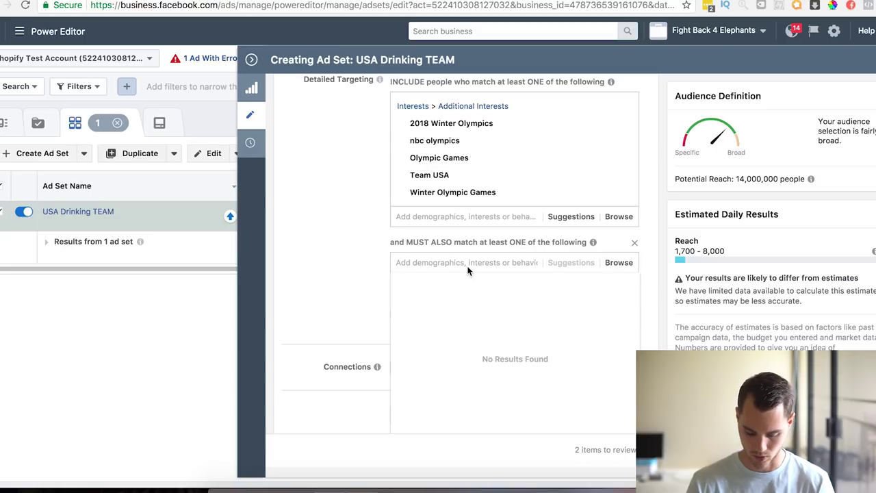
pyautogui.write('d')
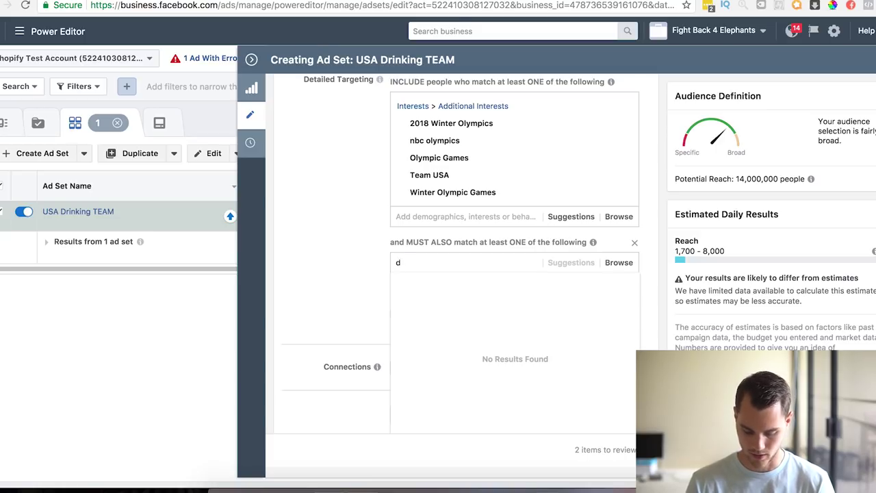
pyautogui.write('rinking')
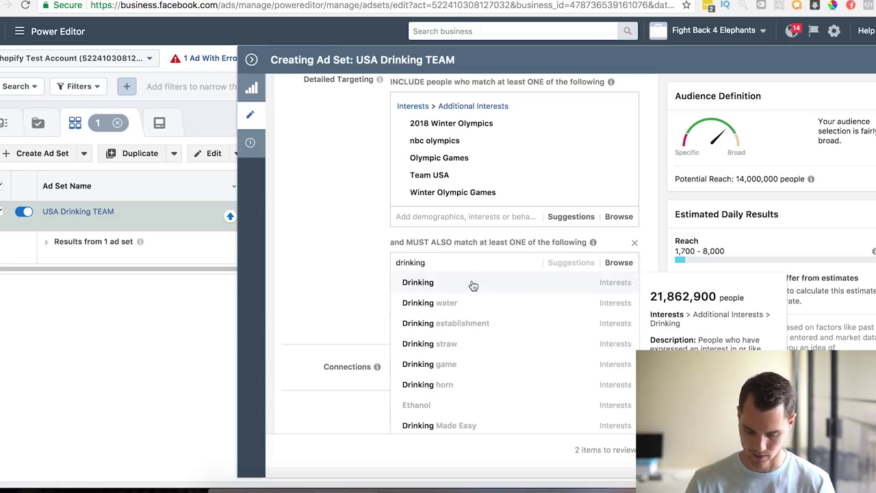
pyautogui.click(472, 283)
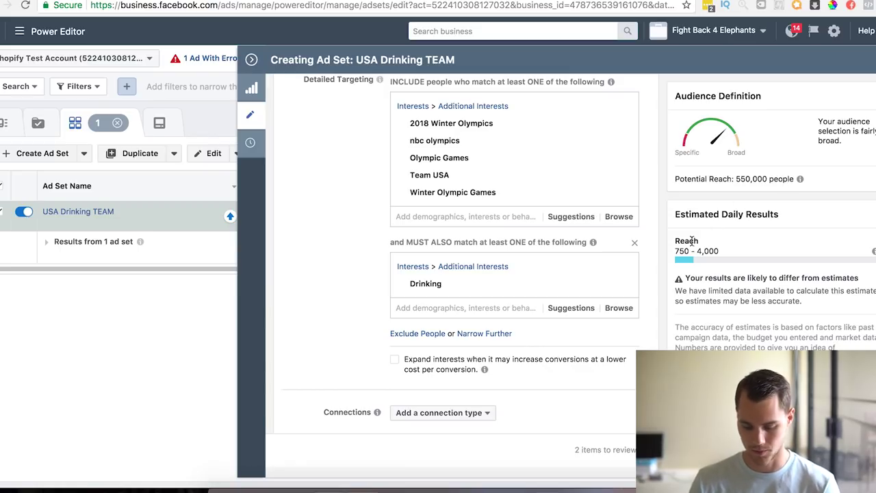
pyautogui.click(620, 284)
# Step: Search 'bud ligh' and add Bud Light as a required interest
pyautogui.click(460, 266)
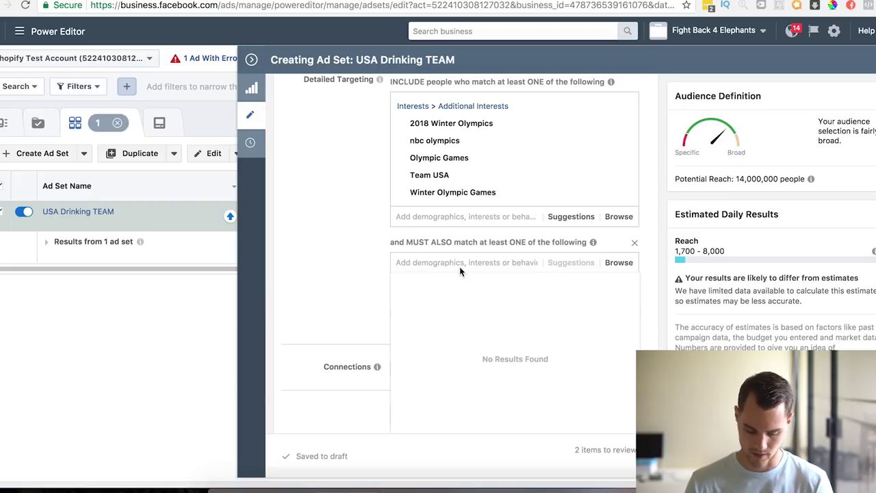
pyautogui.write('bud light')
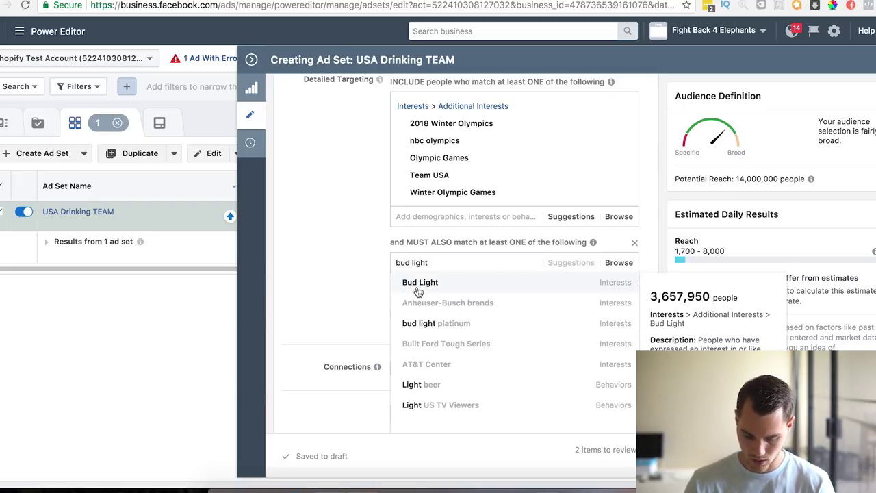
pyautogui.press('Return')
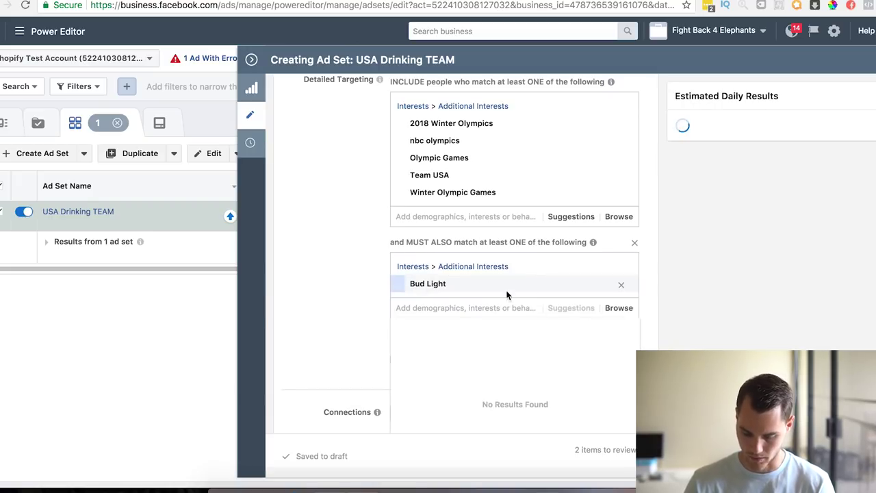
# Step: Add Budweiser, Coors Light, Heineken and Corona (beer) from the suggested beer brands
pyautogui.click(569, 309)
pyautogui.click(454, 329)
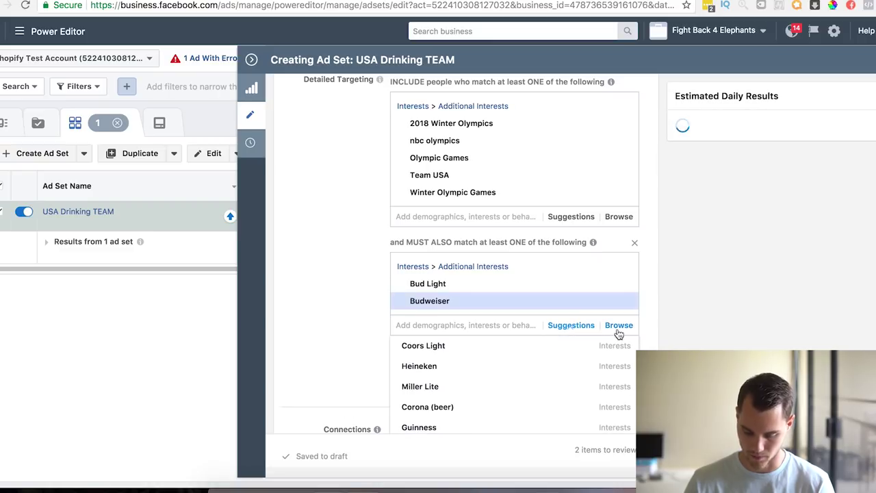
pyautogui.click(469, 349)
pyautogui.click(449, 365)
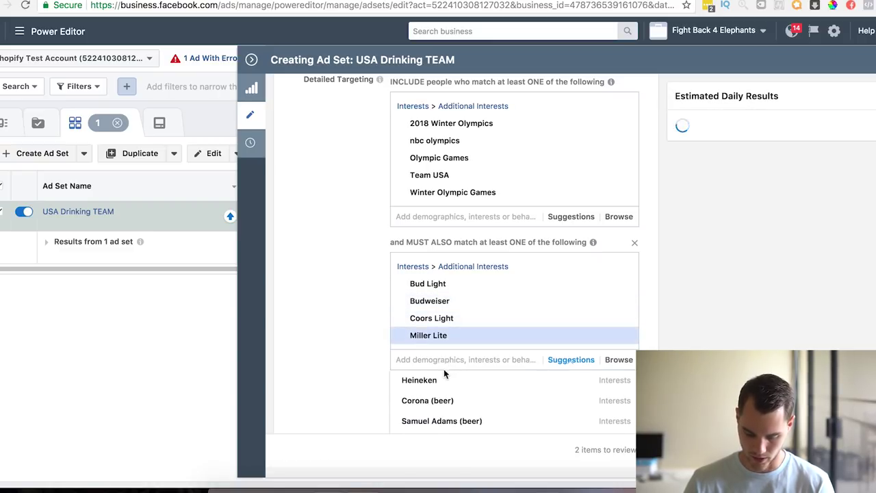
pyautogui.click(440, 381)
pyautogui.click(431, 399)
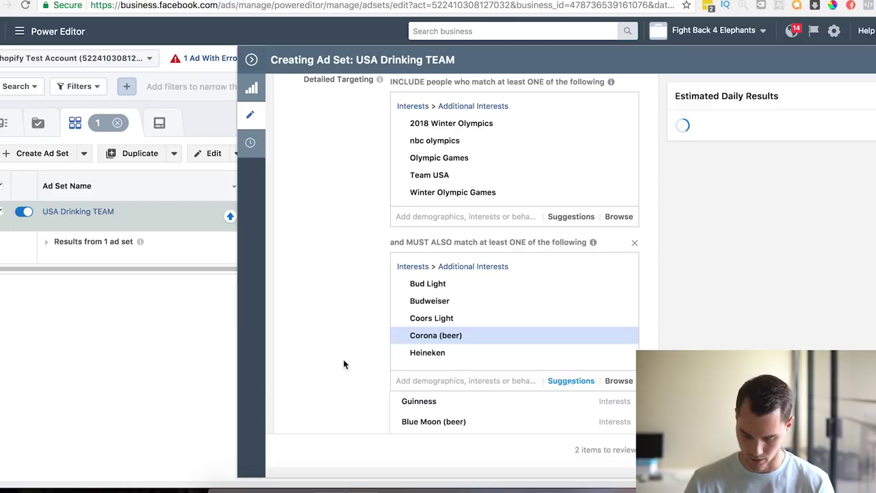
pyautogui.scroll(-2, 344, 364)
pyautogui.scroll(-1, 343, 364)
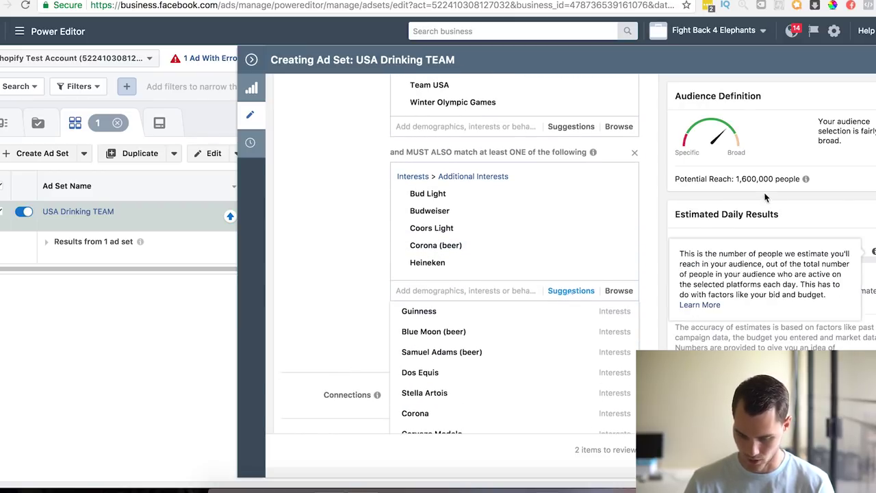
pyautogui.click(309, 201)
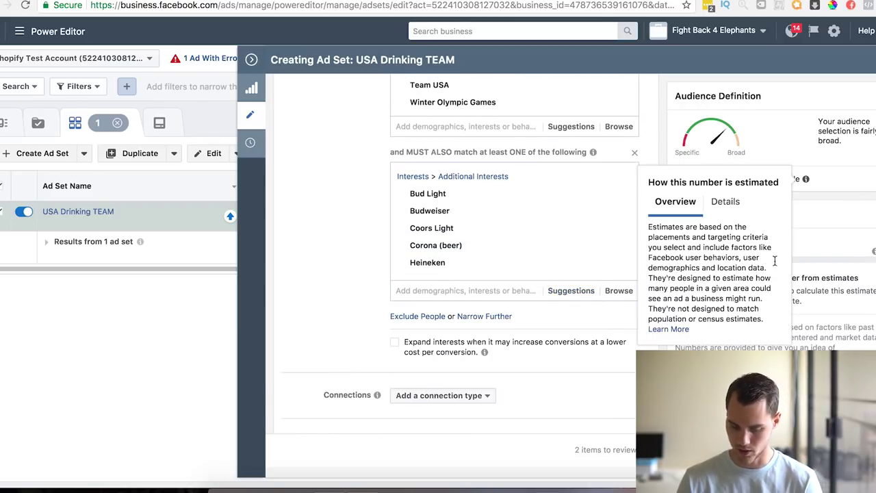
# Step: Scroll down to the Placement section
pyautogui.scroll(3, 352, 190)
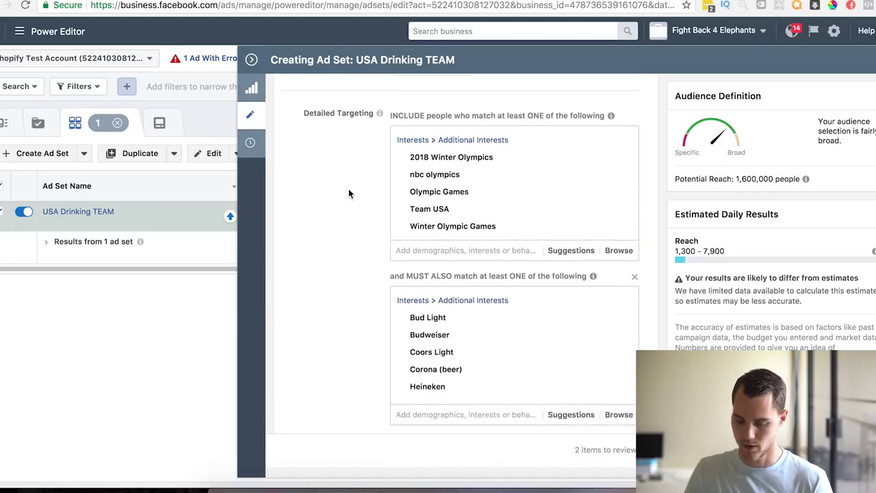
pyautogui.scroll(-2, 349, 193)
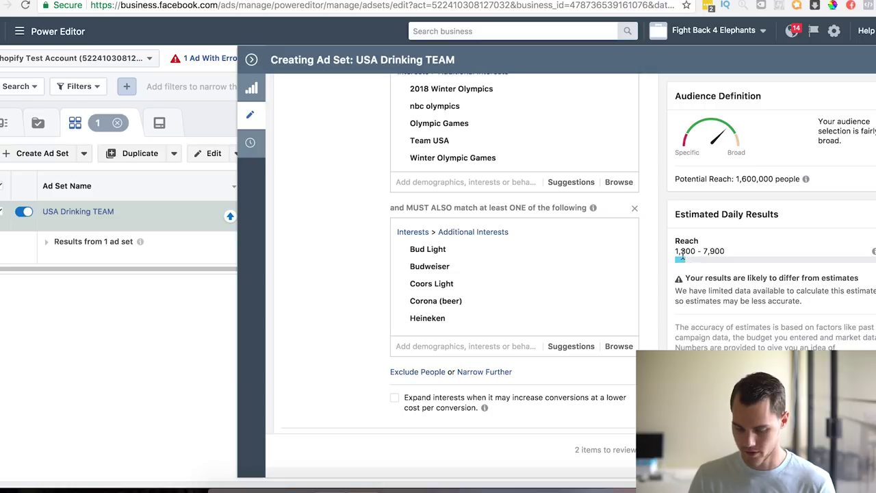
pyautogui.scroll(1, 364, 196)
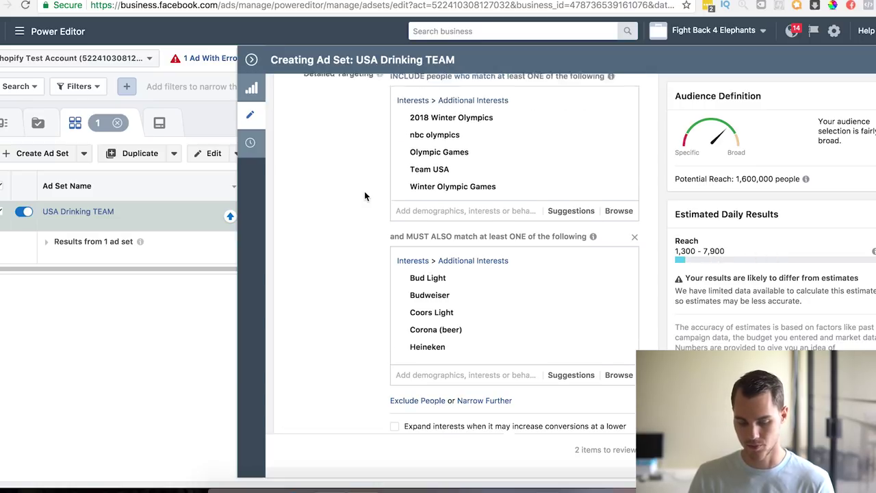
pyautogui.scroll(-1, 364, 197)
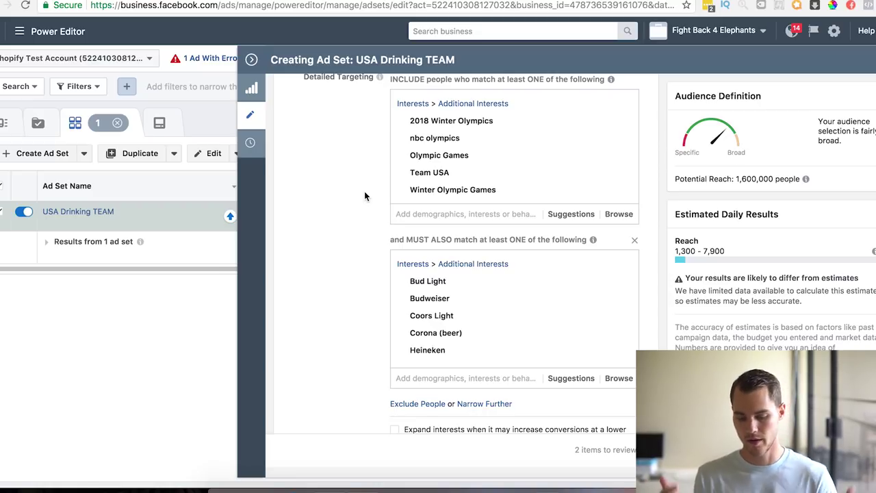
pyautogui.scroll(-2, 364, 194)
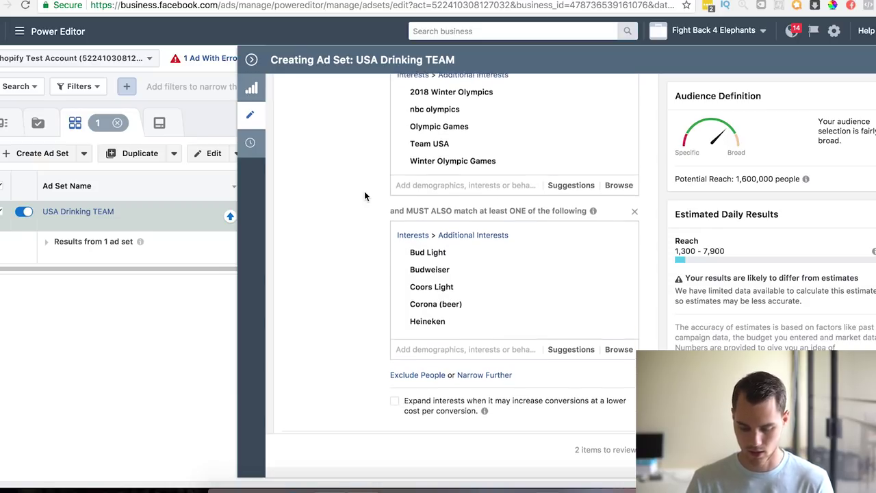
pyautogui.scroll(-8, 363, 196)
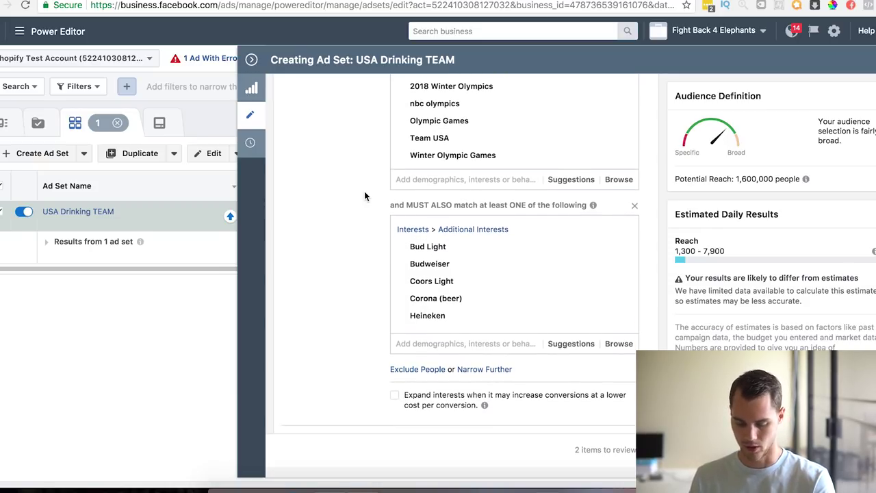
pyautogui.scroll(-4, 364, 193)
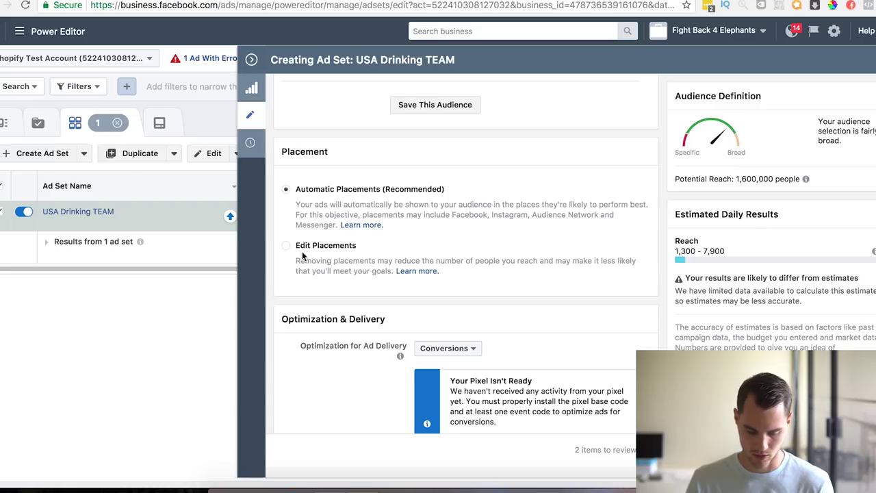
# Step: Use Edit Placements on All Devices, dropping Instant Articles, Right Column, Instagram and Audience Network
pyautogui.click(286, 245)
pyautogui.scroll(-4, 427, 157)
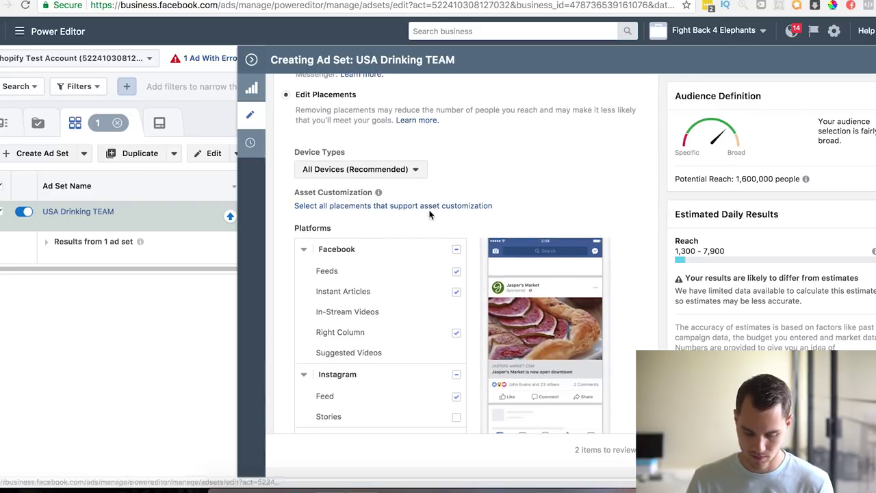
pyautogui.click(402, 168)
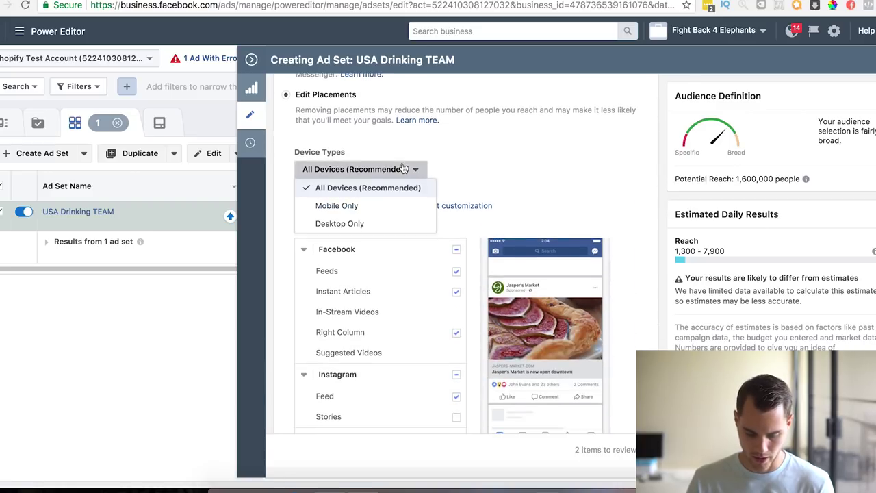
pyautogui.click(528, 153)
pyautogui.scroll(-1, 528, 152)
pyautogui.scroll(-2, 528, 153)
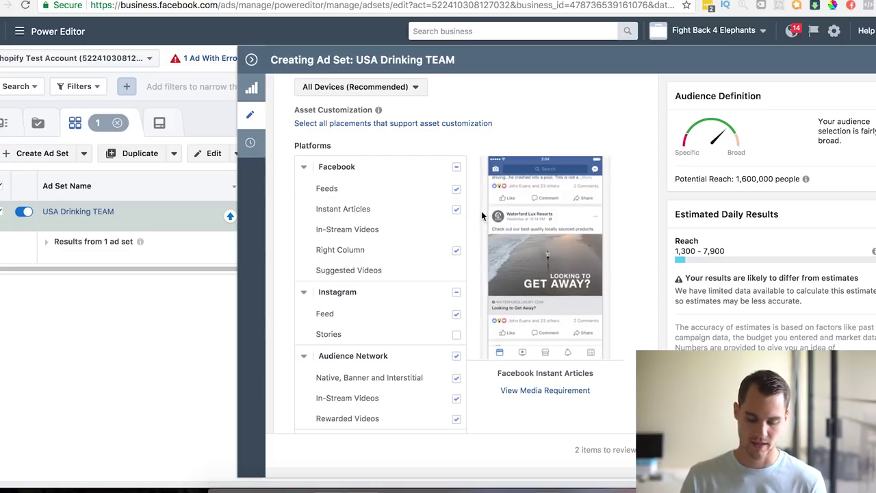
pyautogui.click(456, 210)
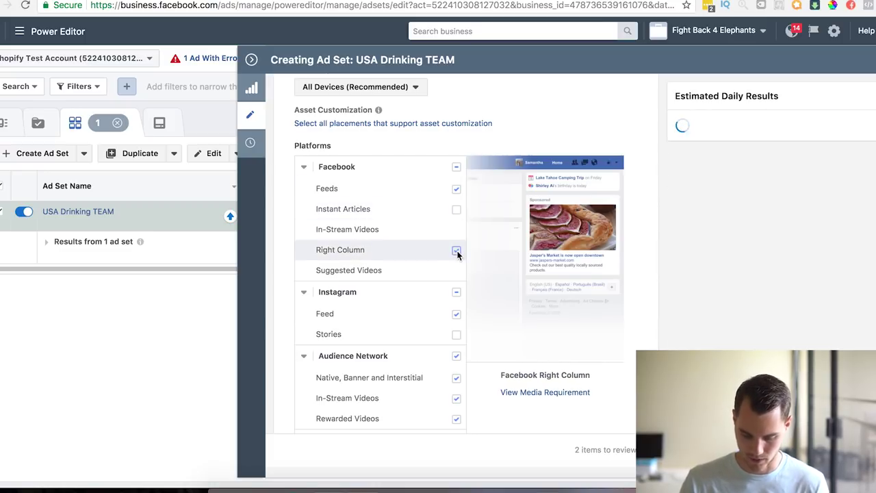
pyautogui.click(455, 250)
pyautogui.click(456, 292)
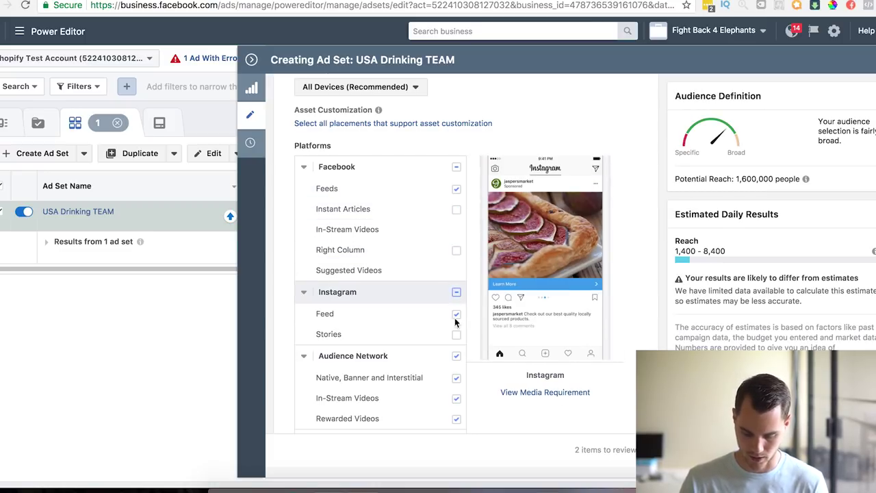
pyautogui.click(456, 357)
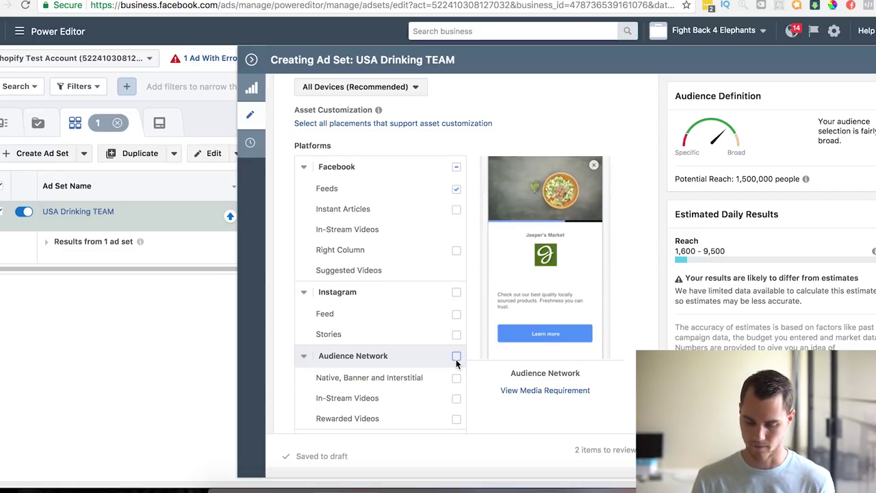
pyautogui.scroll(-1, 680, 229)
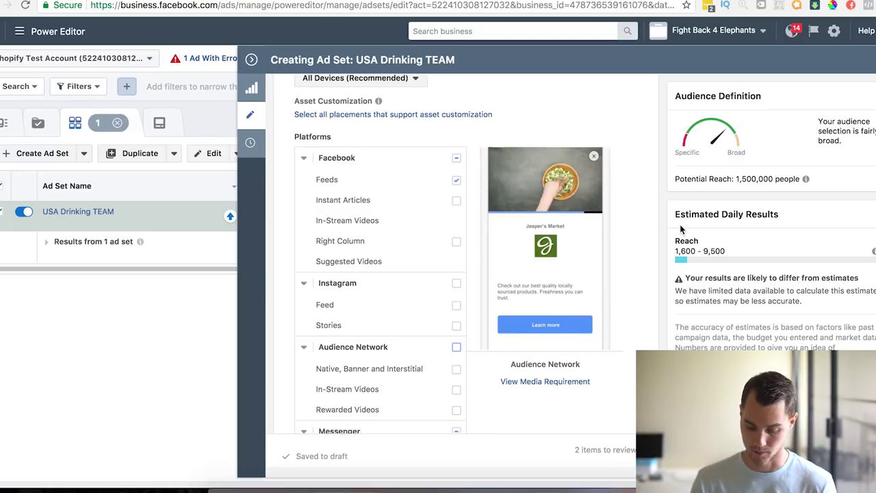
pyautogui.scroll(-8, 680, 229)
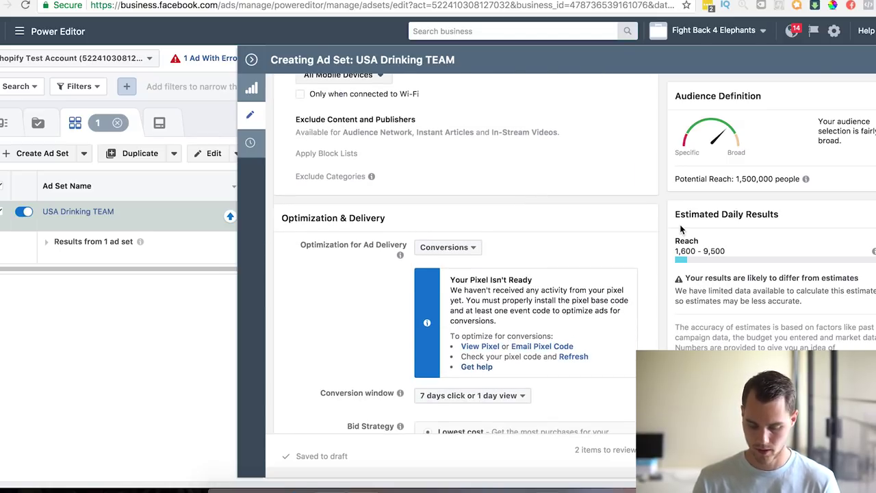
# Step: Set the ad set's conversion window to 1 day click
pyautogui.scroll(-3, 470, 254)
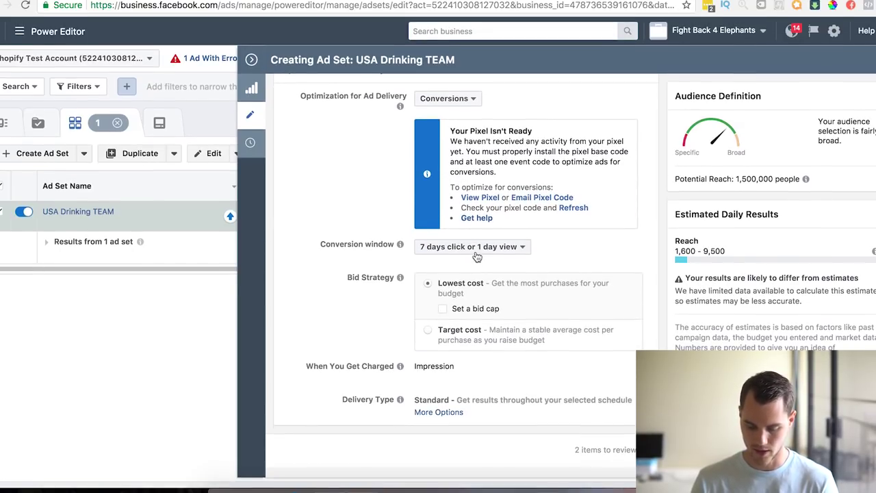
pyautogui.click(475, 250)
pyautogui.click(454, 281)
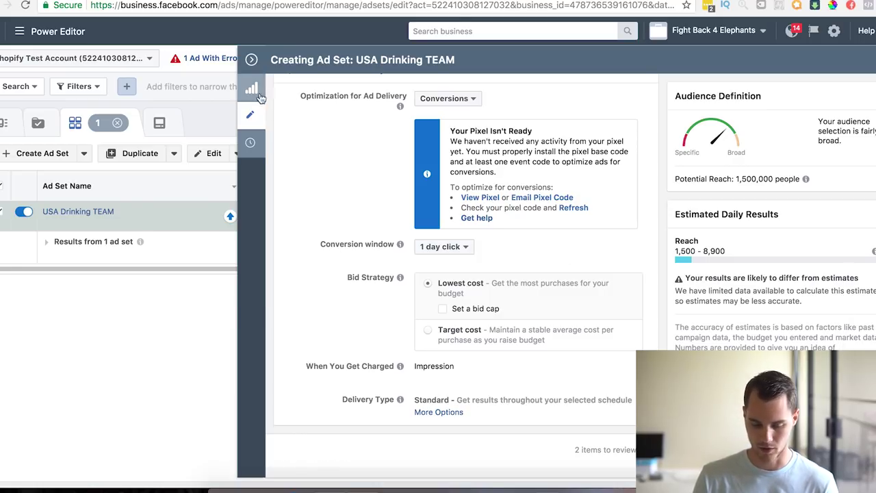
# Step: Close the ad set editor and open the USA Drinking TEAM ad for editing
pyautogui.click(251, 61)
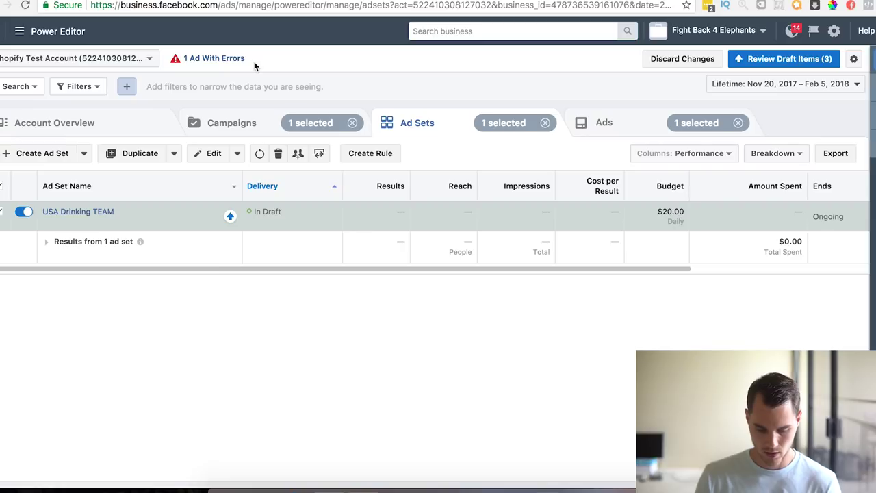
pyautogui.click(73, 211)
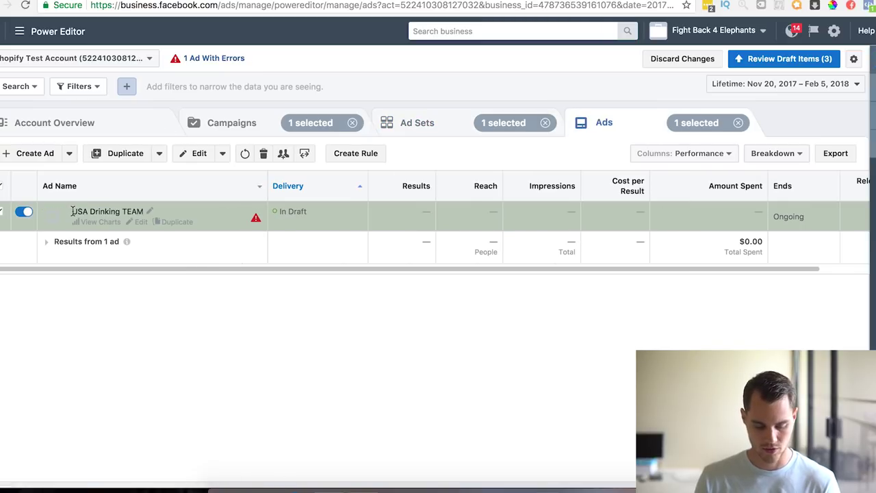
pyautogui.click(140, 225)
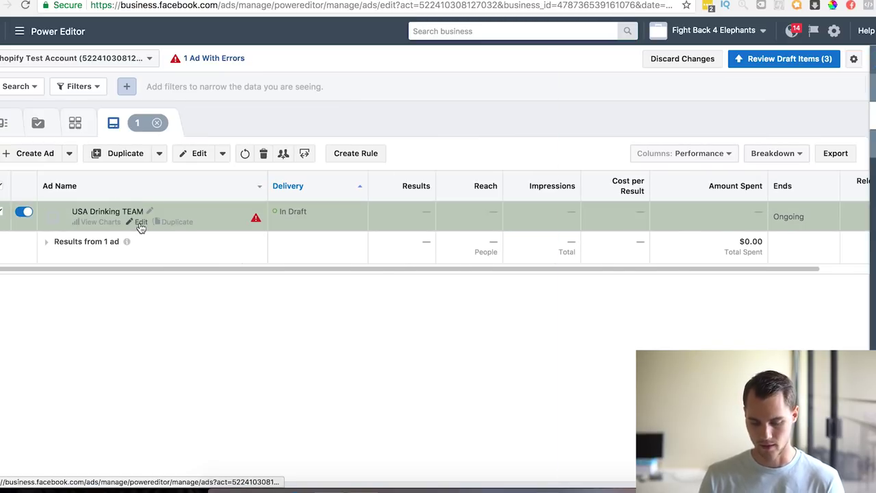
pyautogui.click(252, 60)
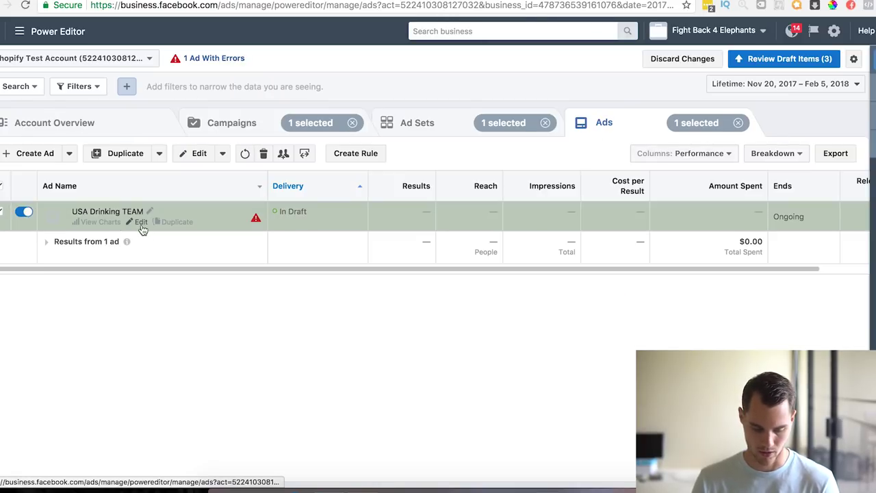
pyautogui.click(141, 225)
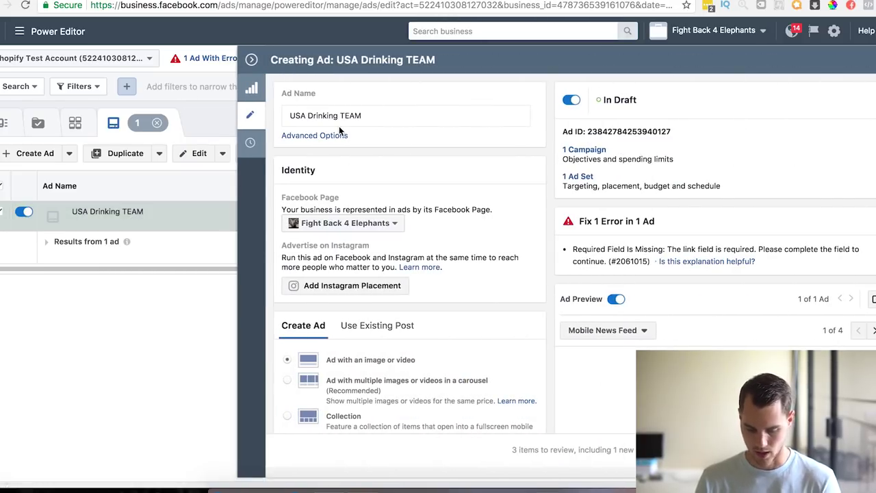
# Step: Keep Fight Back 4 Elephants as the ad's Page and switch to Use Existing Post
pyautogui.click(366, 224)
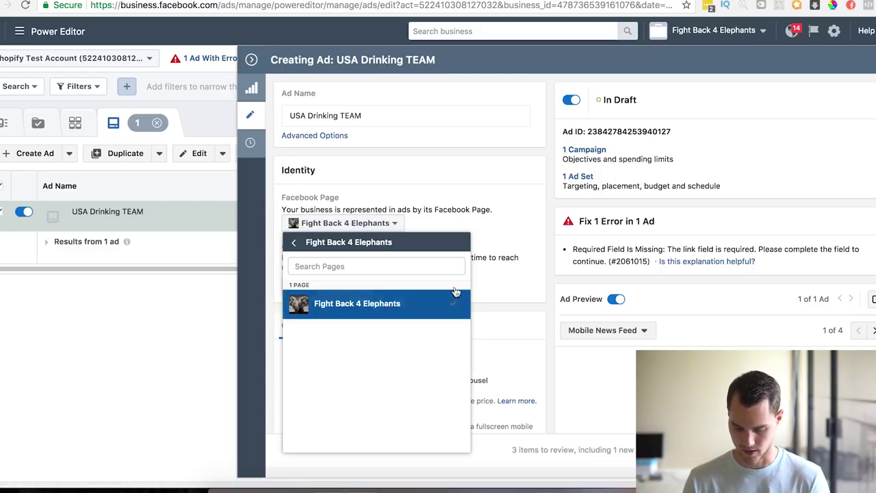
pyautogui.click(387, 306)
pyautogui.scroll(-2, 526, 230)
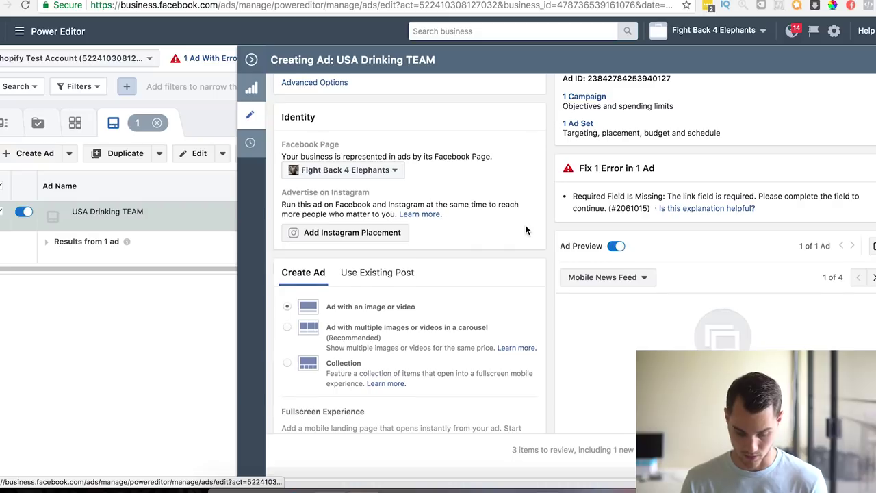
pyautogui.scroll(-1, 526, 230)
pyautogui.scroll(-2, 526, 230)
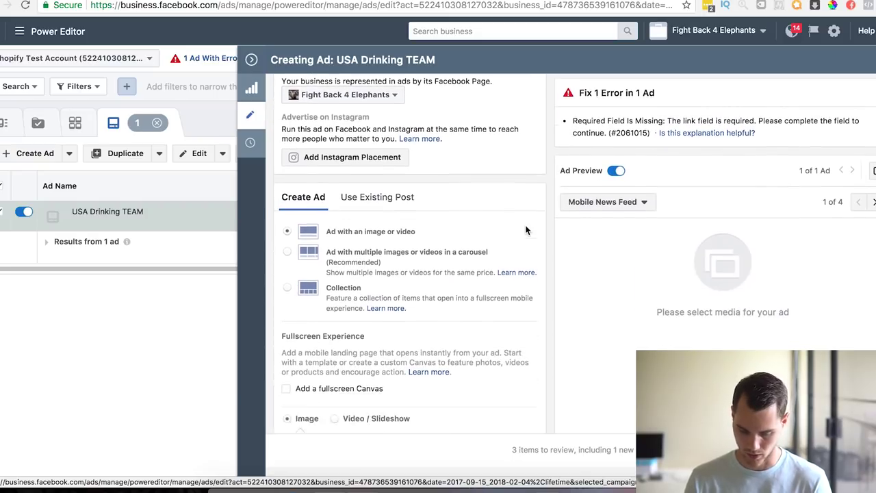
pyautogui.click(406, 171)
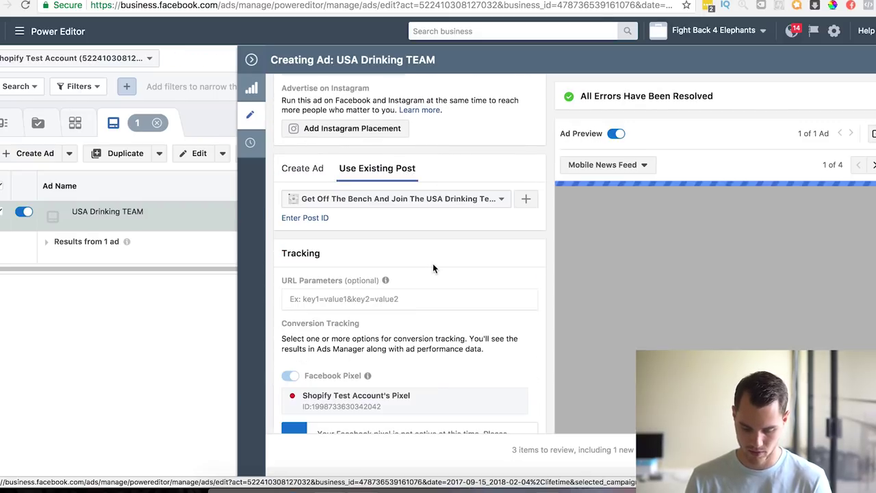
# Step: Dismiss the new page post dialog, keeping the existing shirt post with 25% off
pyautogui.click(526, 199)
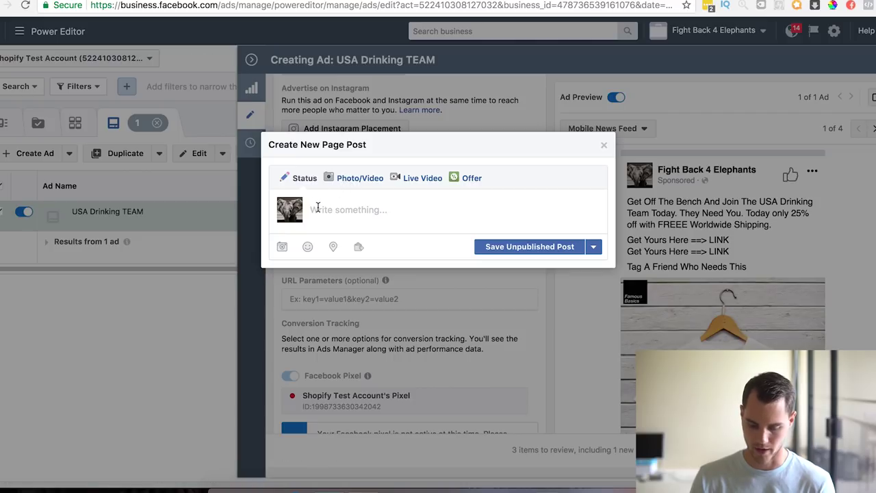
pyautogui.click(604, 147)
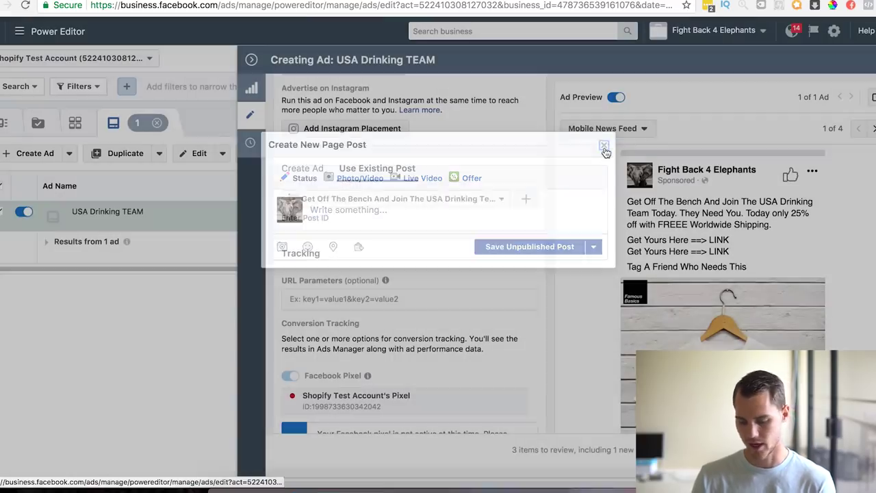
pyautogui.scroll(-2, 730, 257)
pyautogui.scroll(-1, 729, 256)
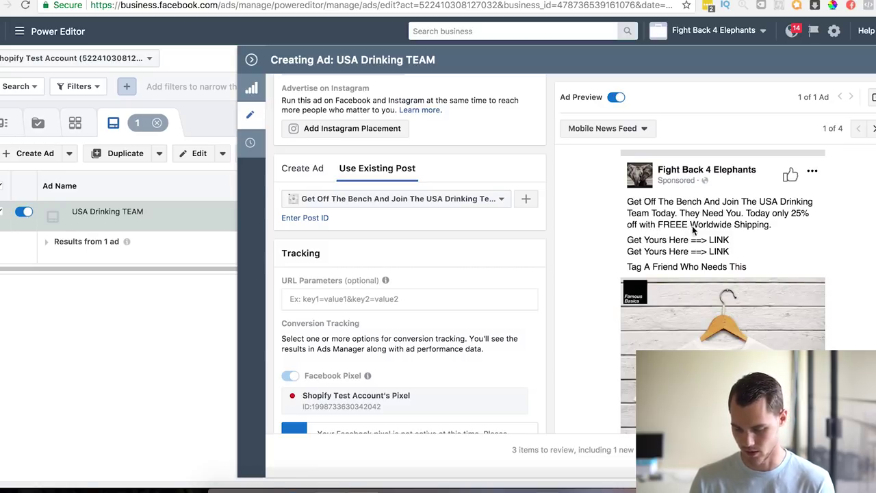
pyautogui.scroll(-1, 692, 230)
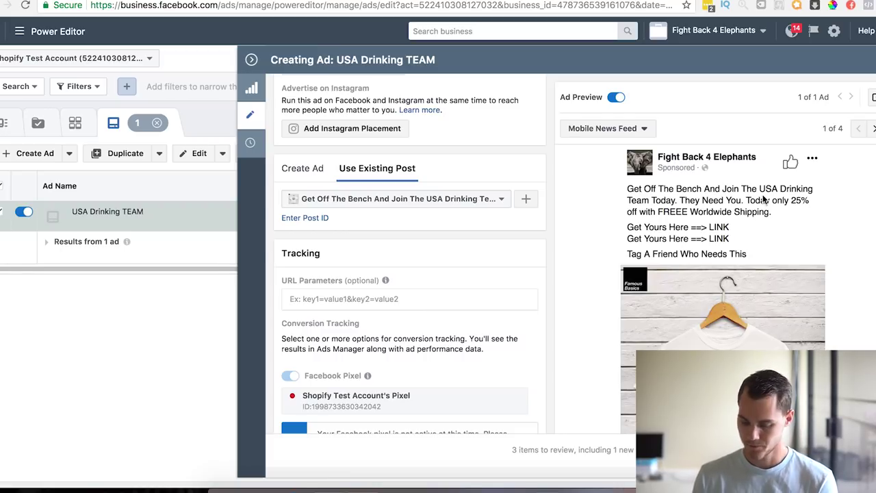
# Step: Review the ad preview and tracking settings, then collapse the USA Drinking TEAM ad panel
pyautogui.scroll(-2, 812, 230)
pyautogui.scroll(2, 813, 231)
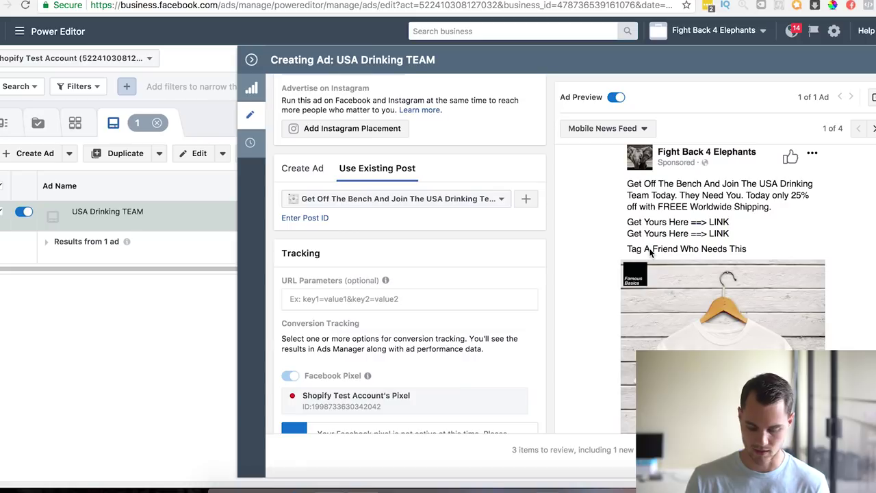
pyautogui.scroll(-2, 463, 294)
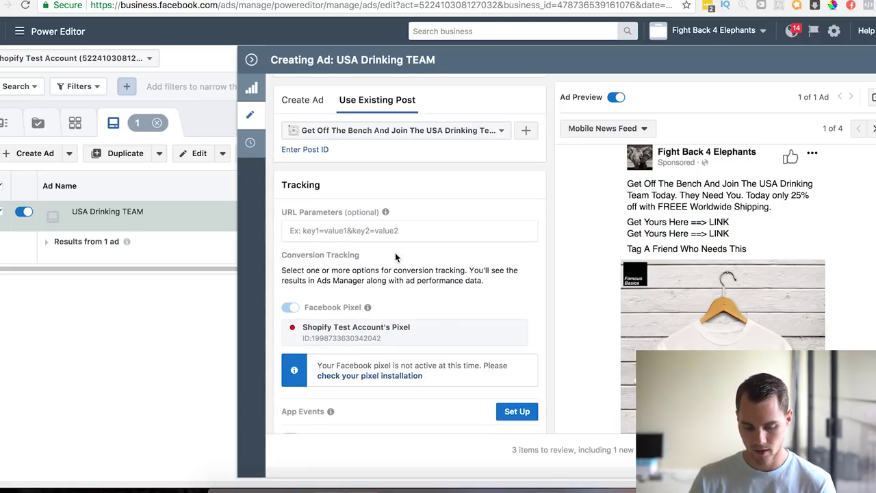
pyautogui.click(251, 60)
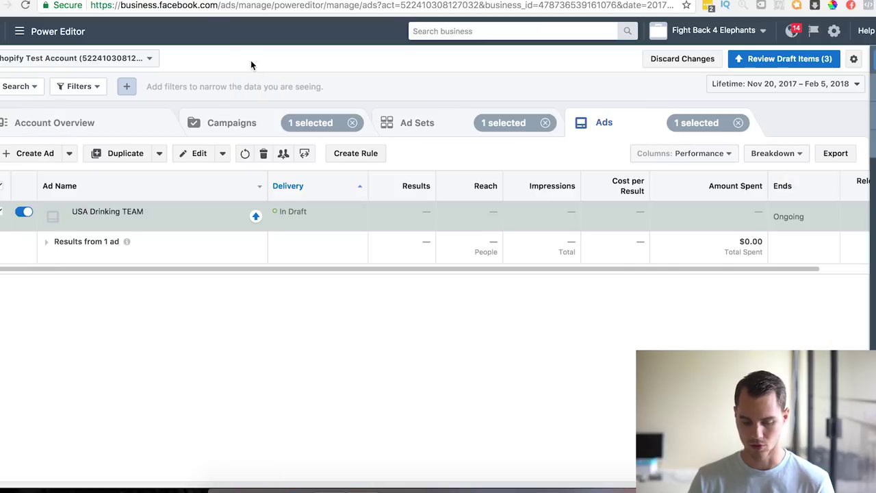
# Step: Go to Ad Sets, then Campaigns, to see the draft USA Drinking TEAM campaign
pyautogui.click(410, 132)
pyautogui.moveTo(141, 218)
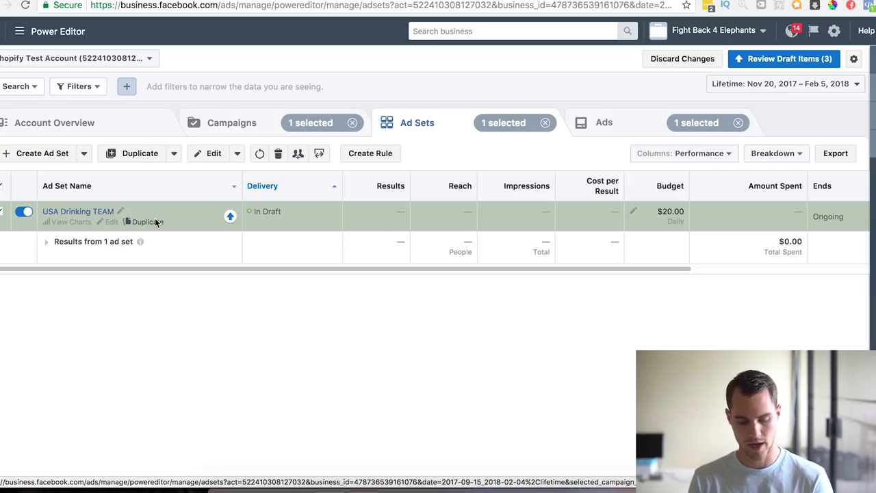
pyautogui.click(226, 127)
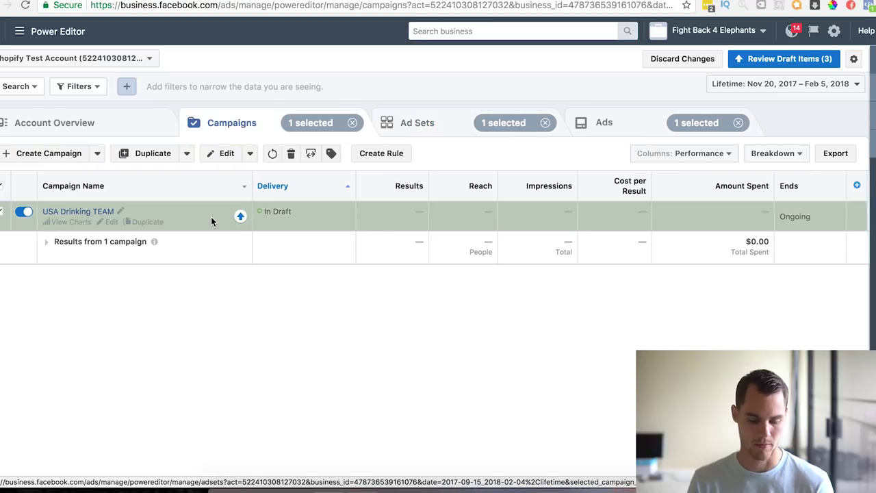